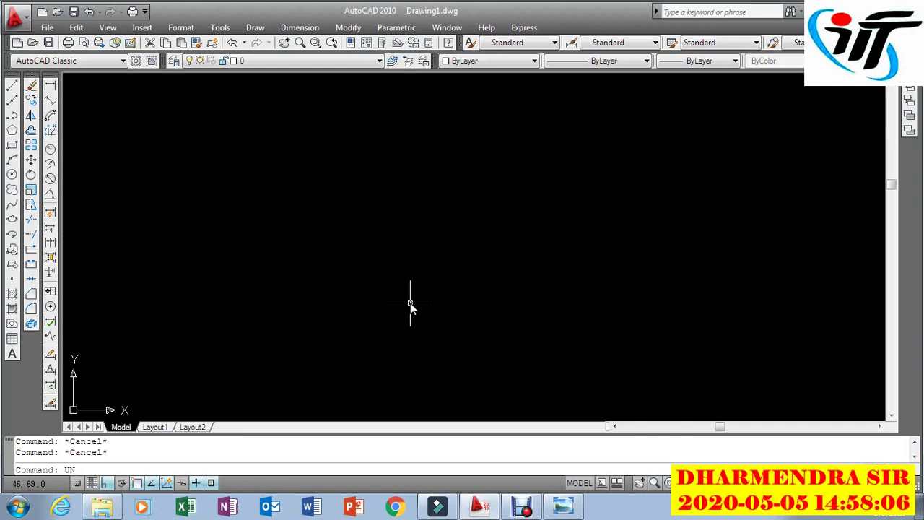
Step: Confirm the drawing units as Decimal length and Decimal Degrees with 0 precision, and Millimeters for inserted content
key("Return")
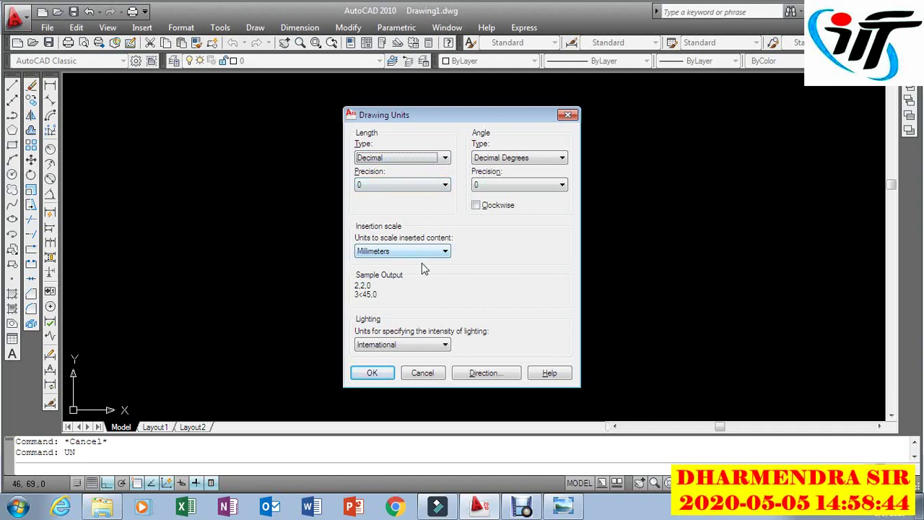
left_click_drag(442, 120, 446, 74)
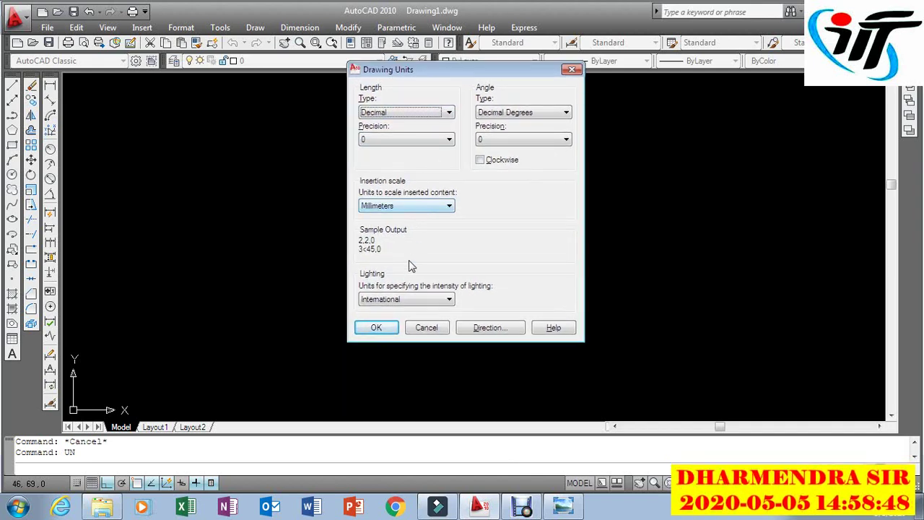
left_click(376, 329)
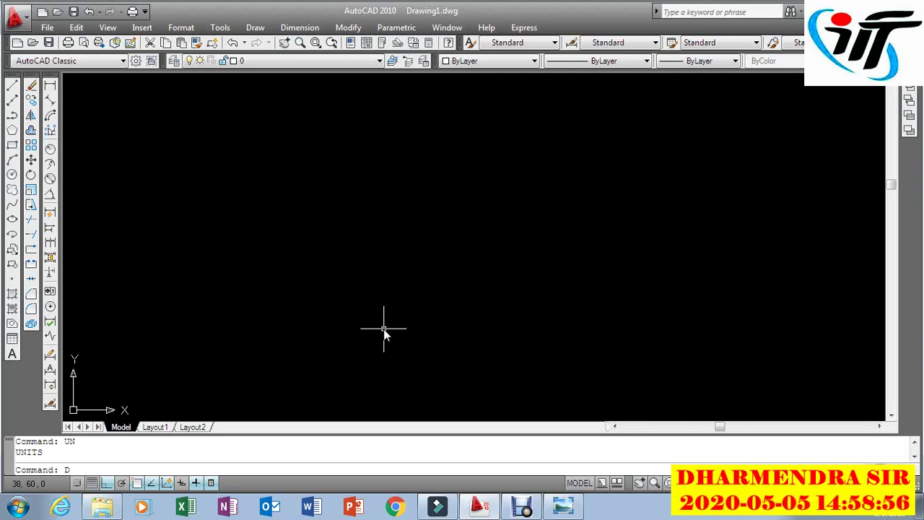
Step: Review the Standard dimension style's primary units and text settings, keep text height 1, and set the style as current
type("d")
key("Return")
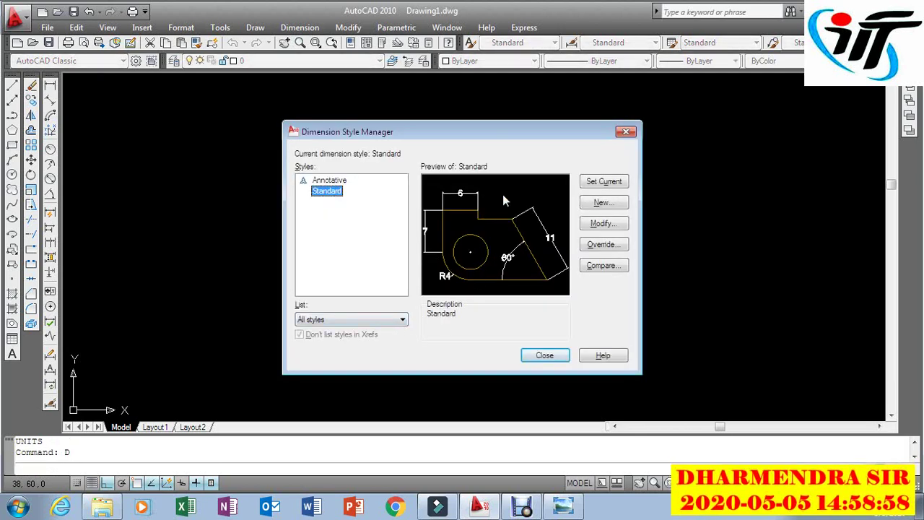
left_click(596, 225)
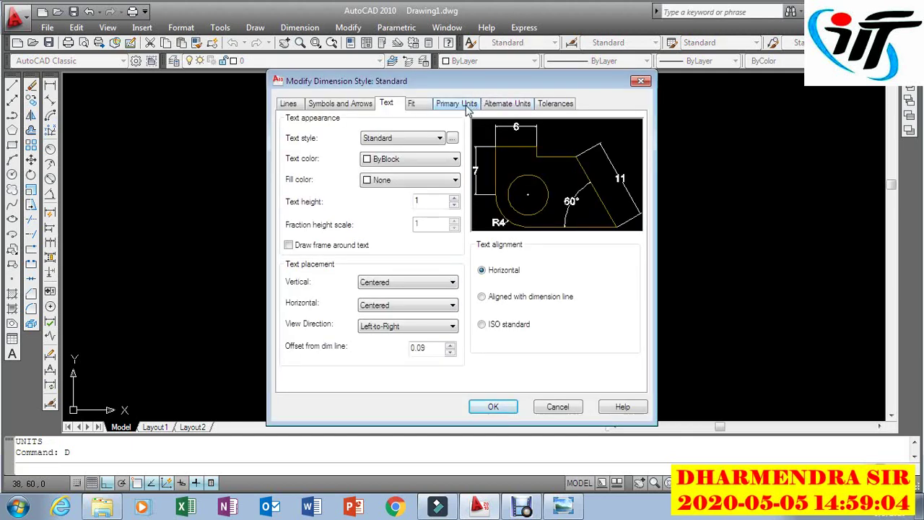
left_click(468, 107)
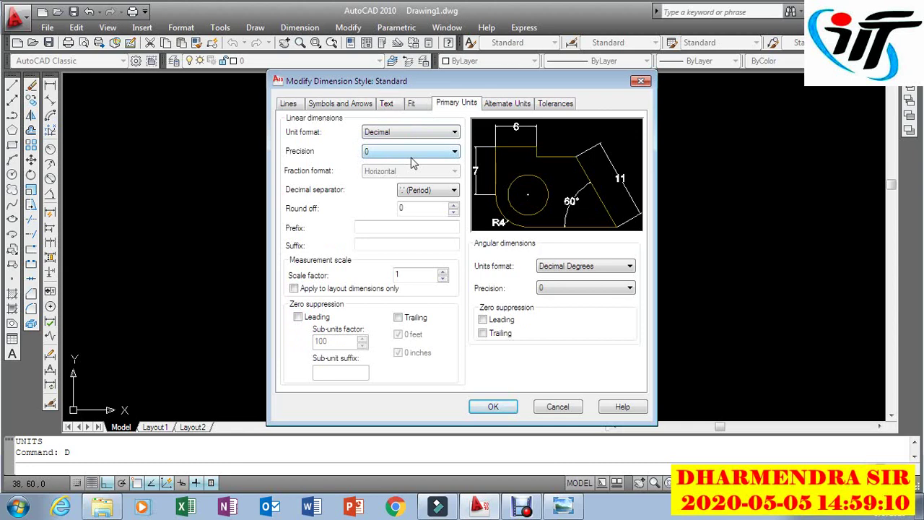
left_click(390, 105)
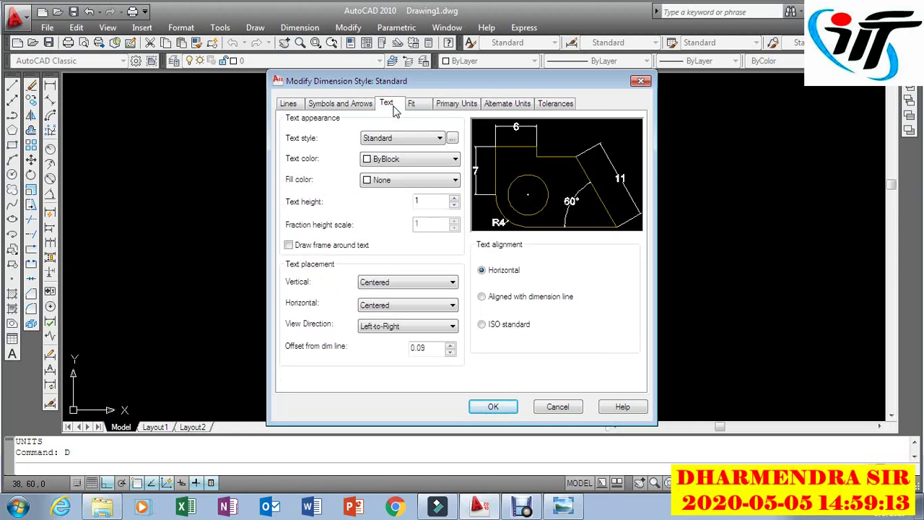
double_click(424, 202)
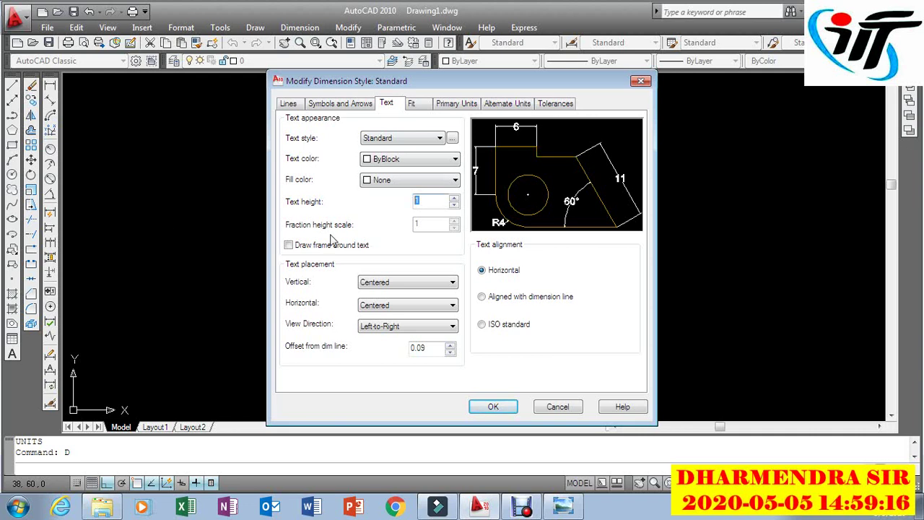
left_click(491, 408)
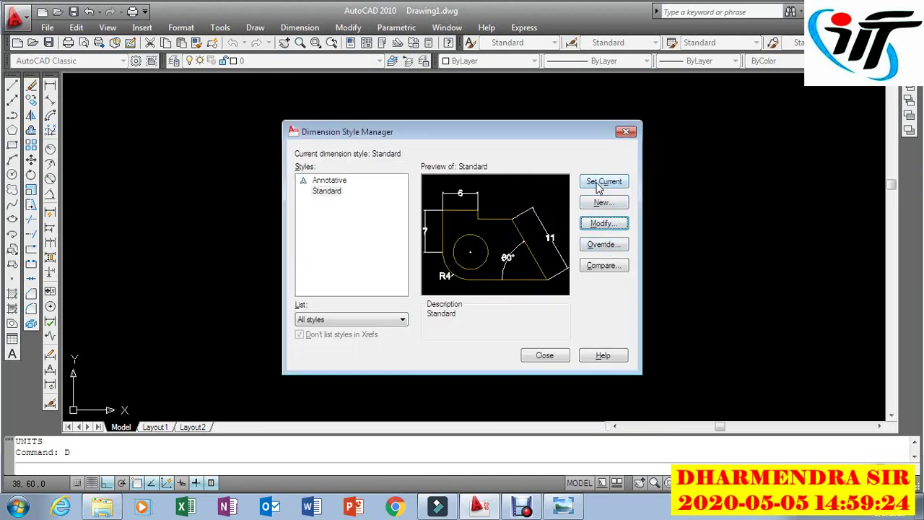
left_click(600, 184)
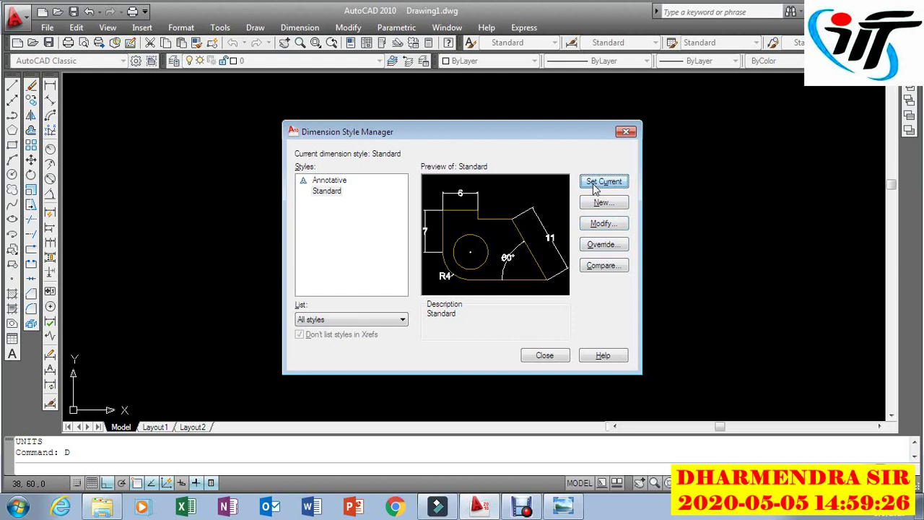
left_click(547, 356)
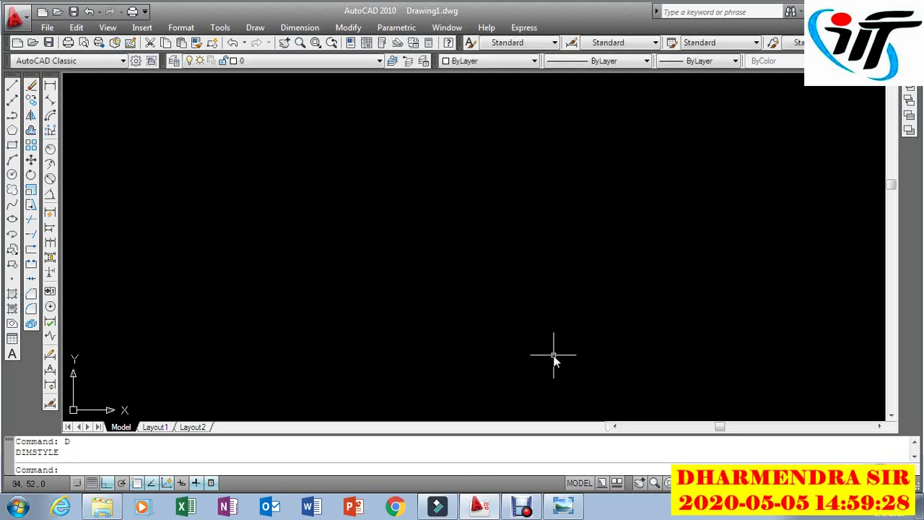
key("Escape")
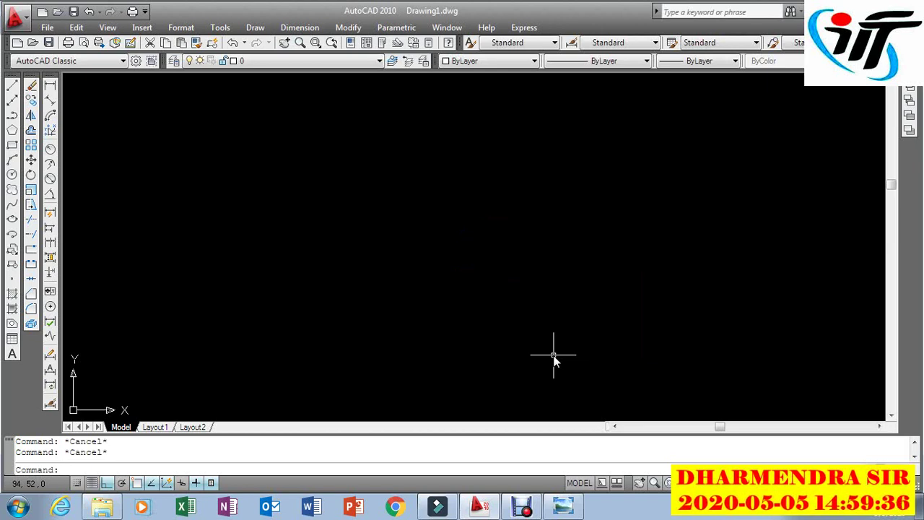
Step: Run LIMMAX and accept 200,200 as the upper drawing limit
type("LIMM")
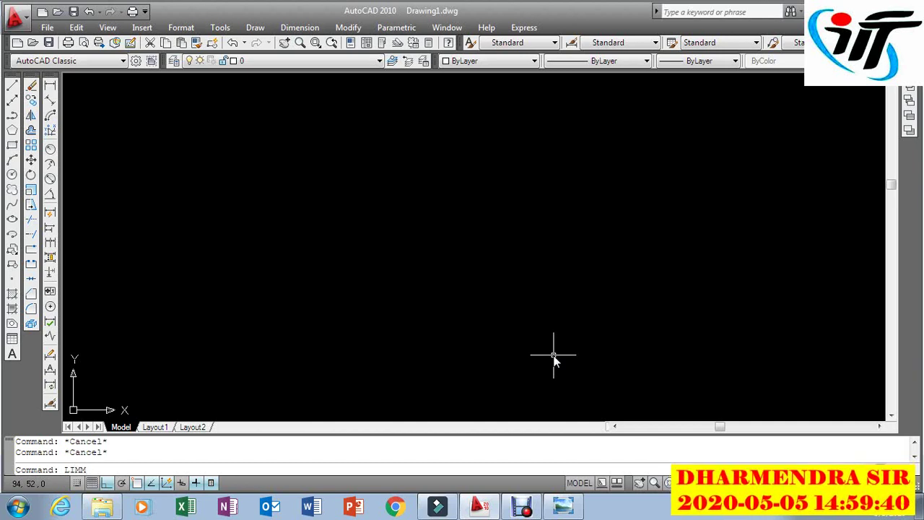
type("AX")
key("Return")
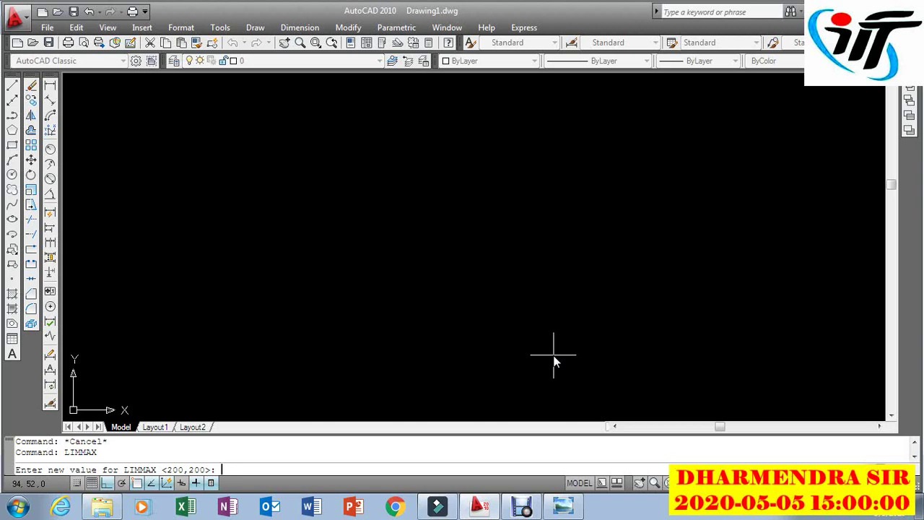
key("Return")
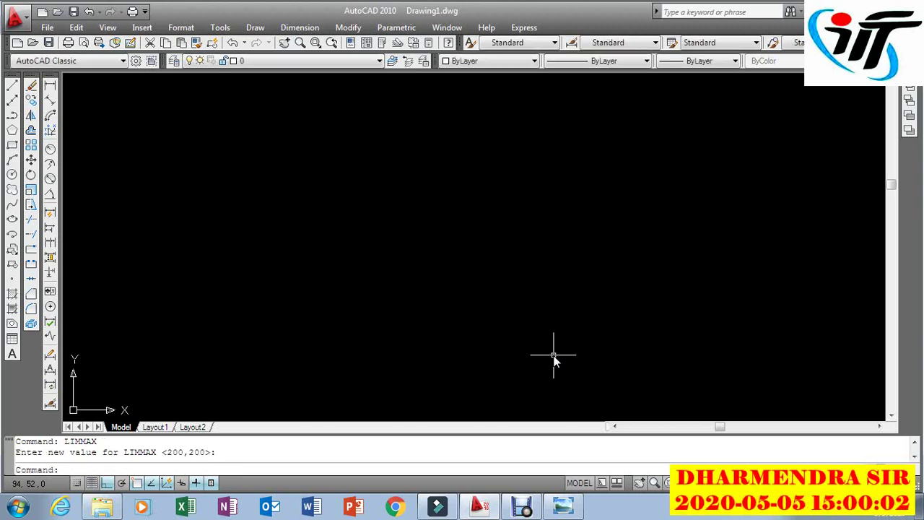
key("Escape")
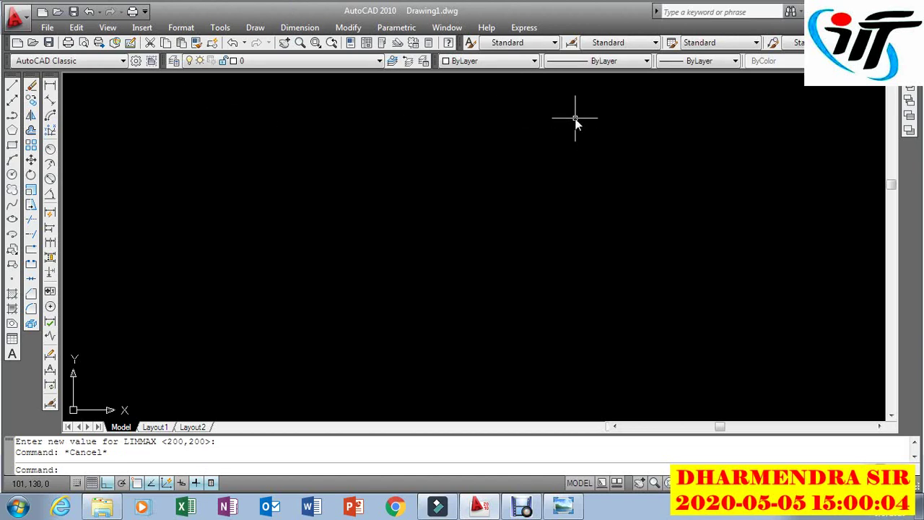
Step: Set the current lineweight to 0.50 mm and toggle the lineweight display
left_click(676, 64)
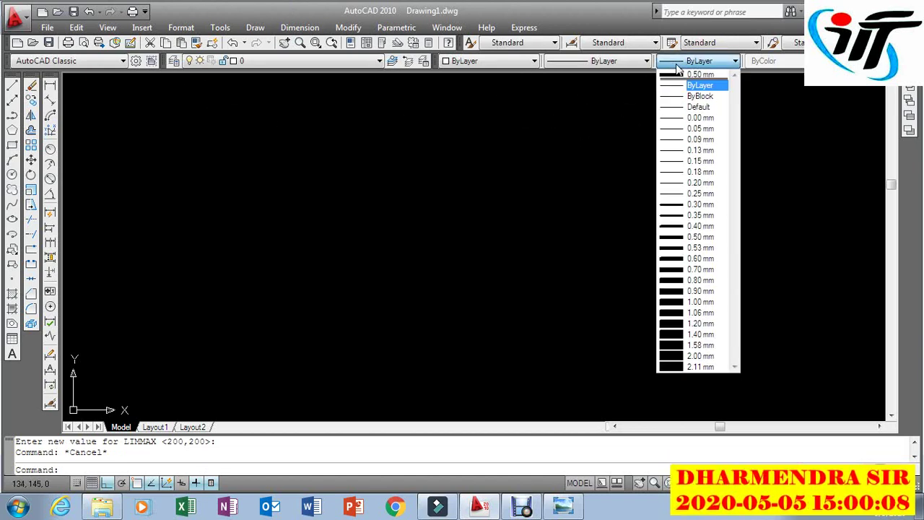
left_click(671, 239)
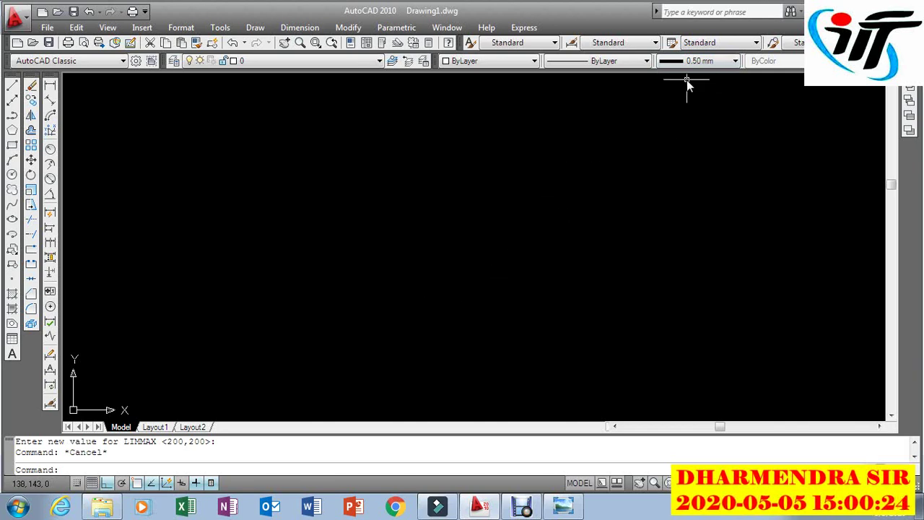
key("Escape")
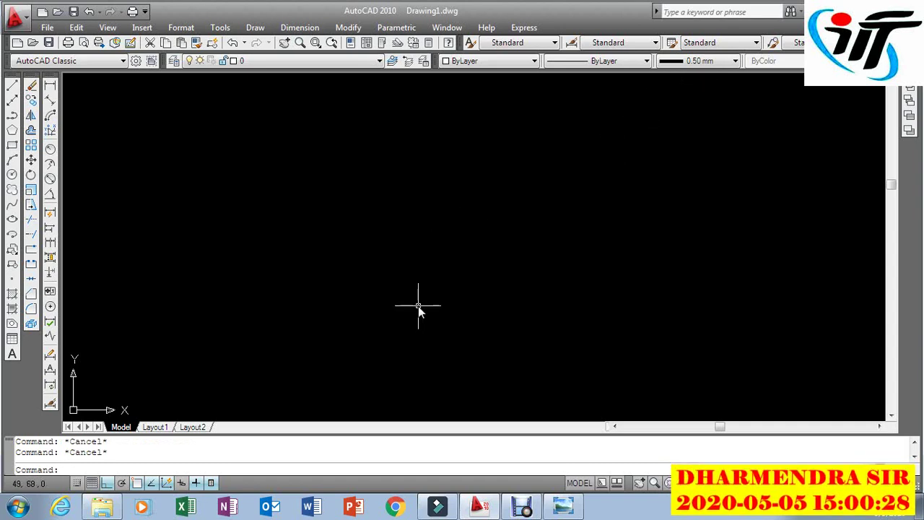
left_click(201, 484)
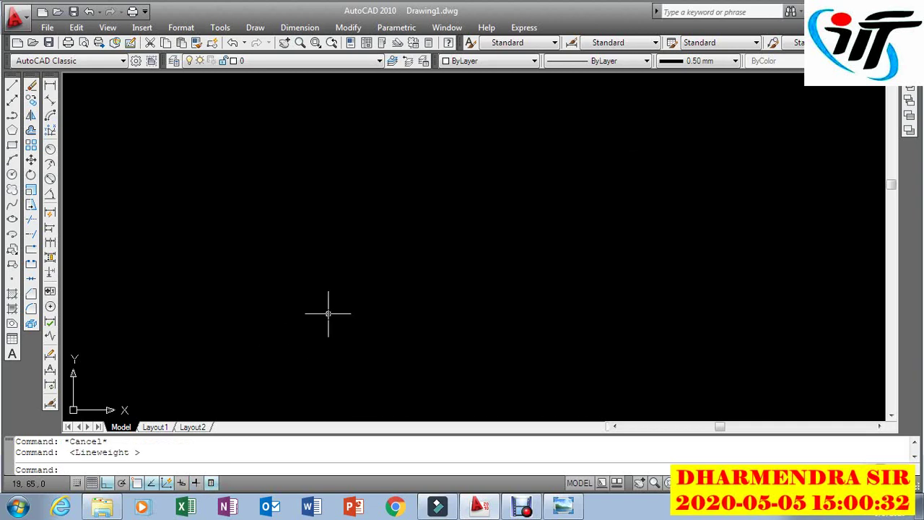
key("Escape")
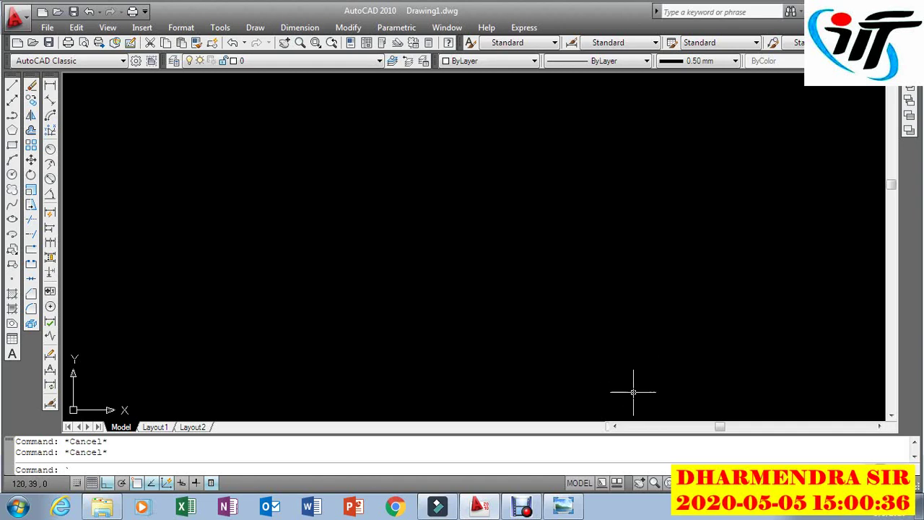
left_click(809, 483)
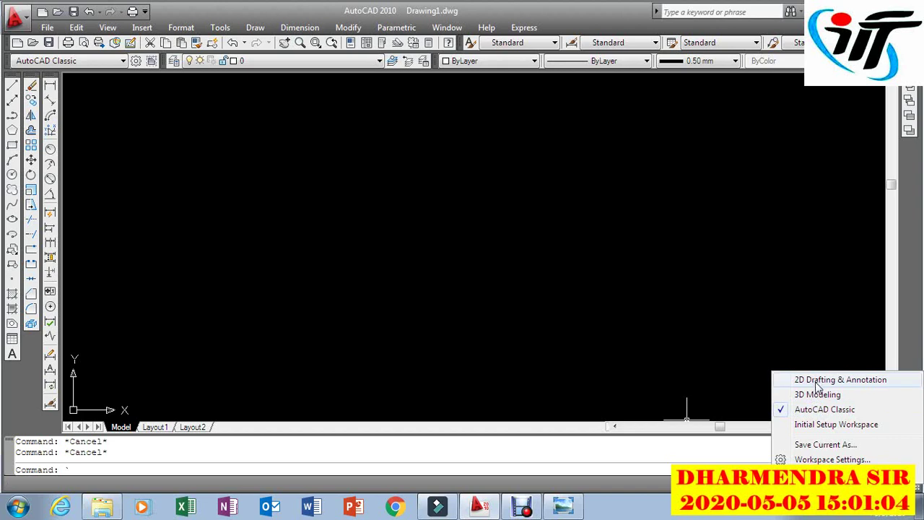
left_click(680, 322)
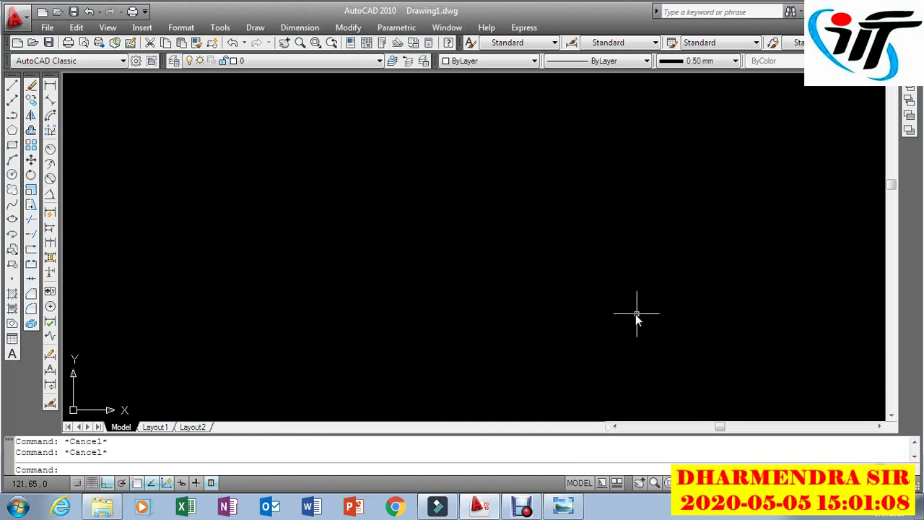
Step: Check the relative coordinate method picture in Windows Photo Viewer for the square's point entries, and return to AutoCAD
left_click(563, 507)
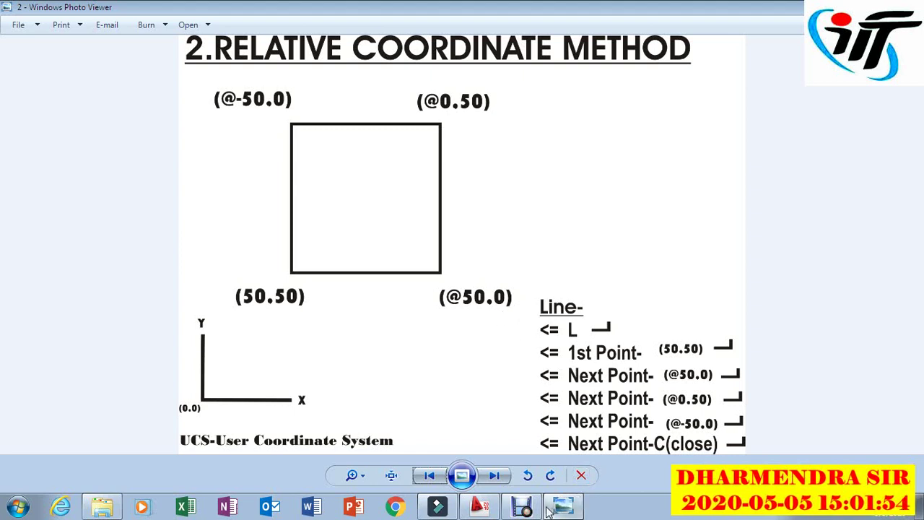
left_click(480, 508)
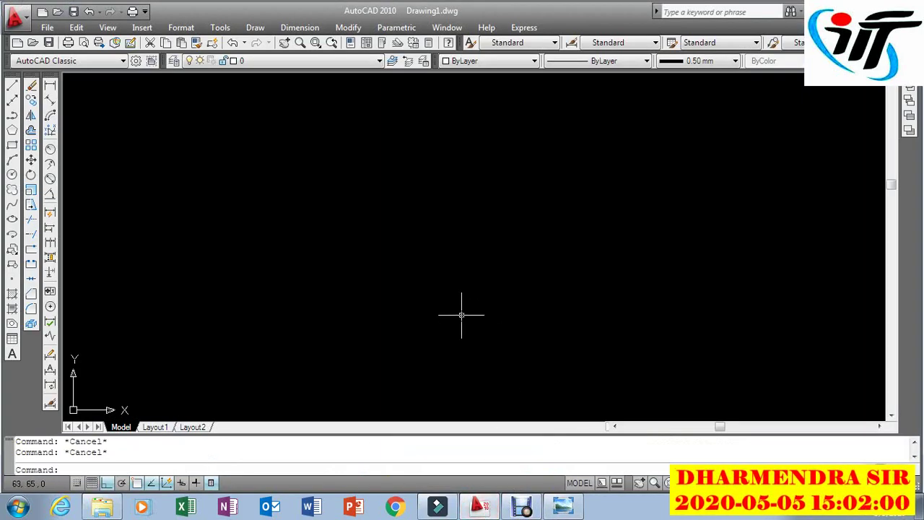
type("L")
key("Return")
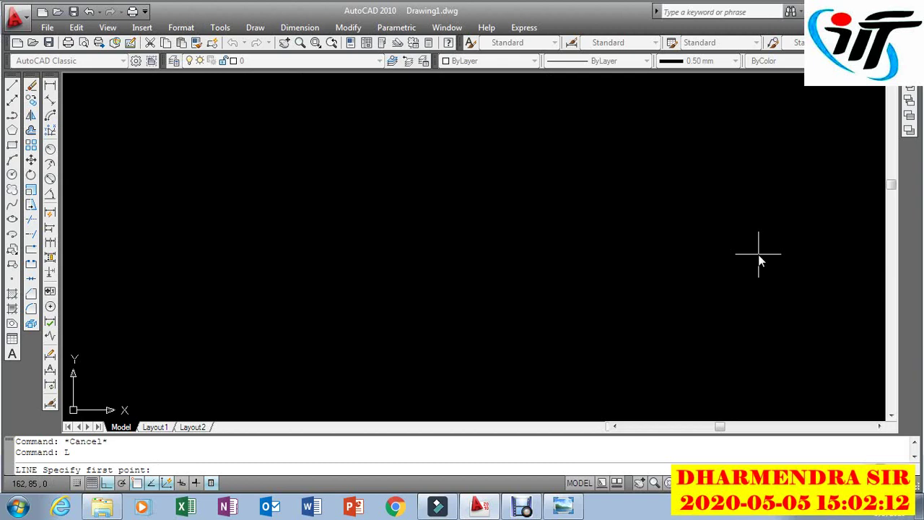
type("0")
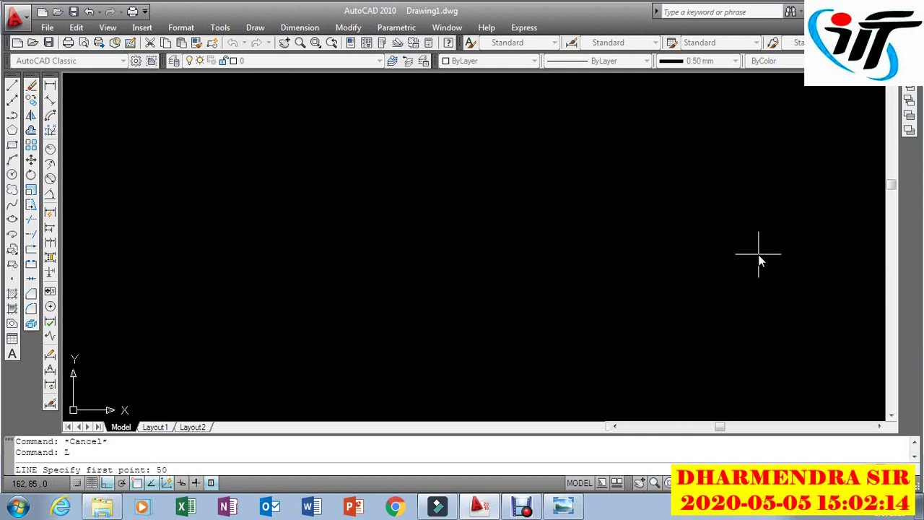
type(",50")
key("Return")
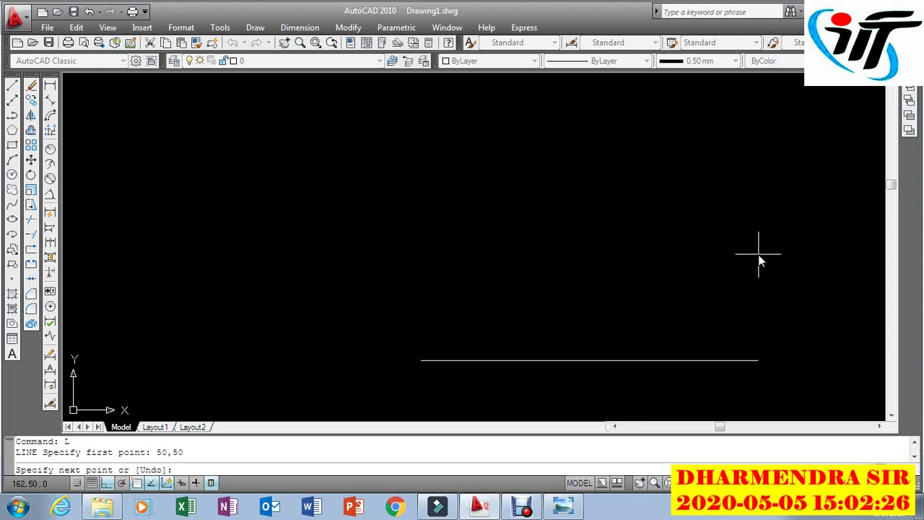
type("@")
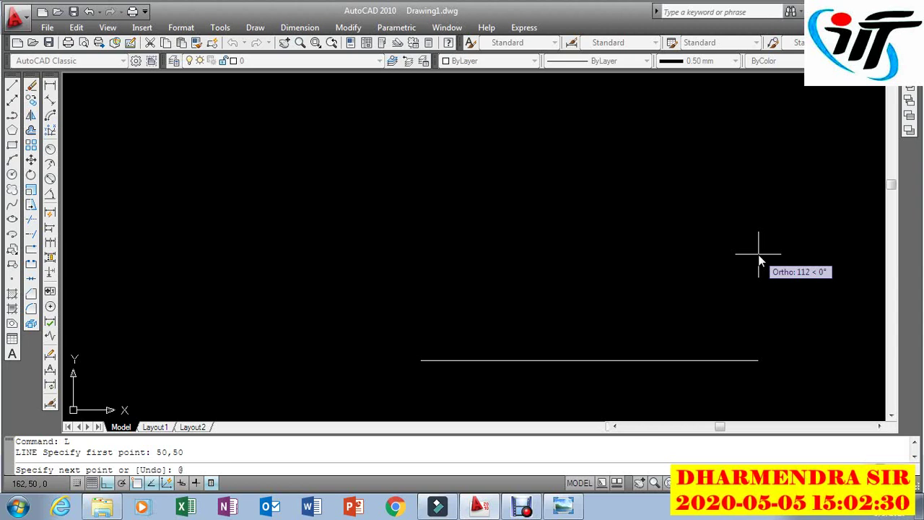
type("50")
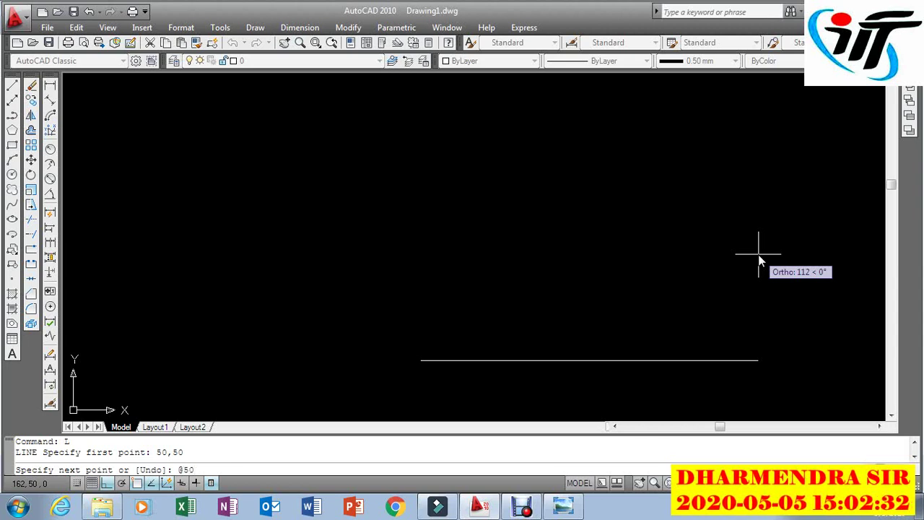
type(",")
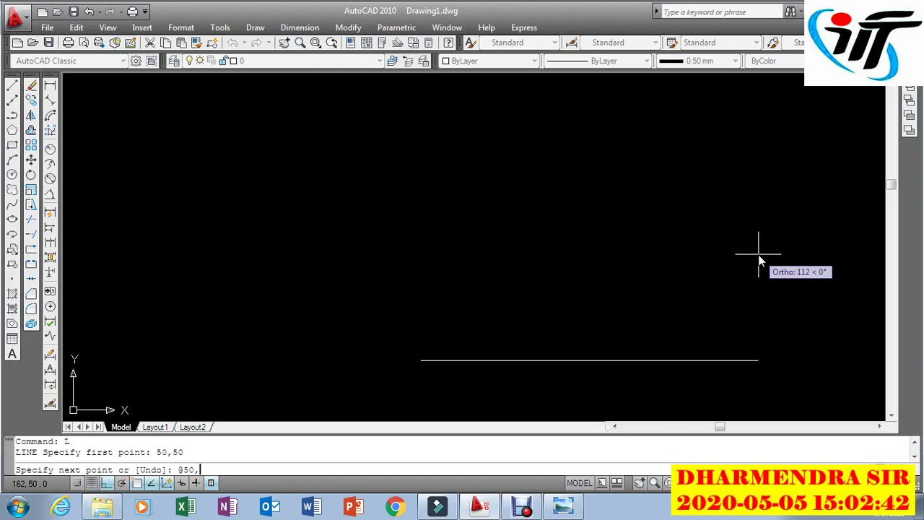
type("0")
key("Return")
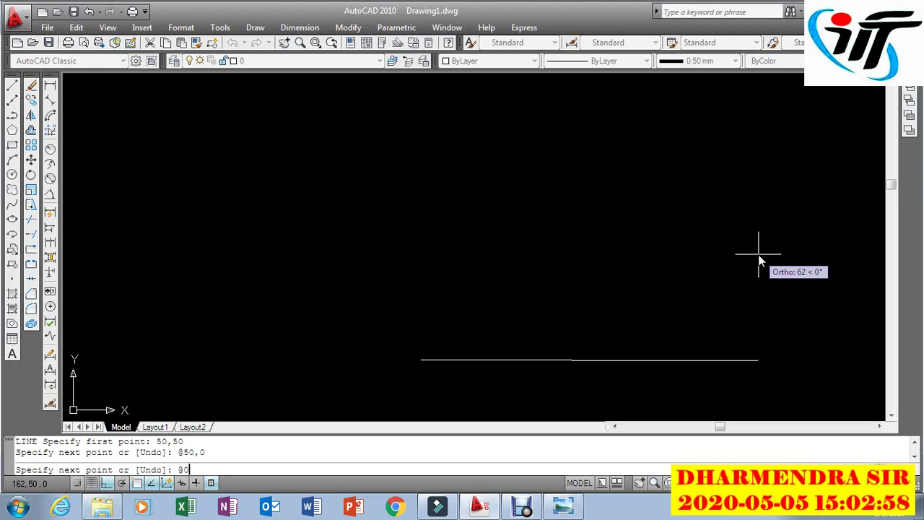
Step: Continue the line upward to the relative point @0,50 for the square's right side
type(",5")
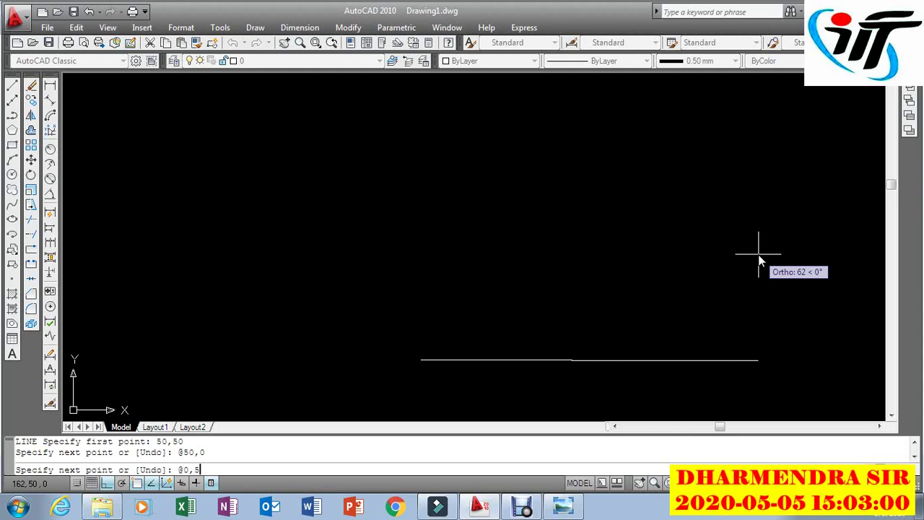
type("0")
key("Return")
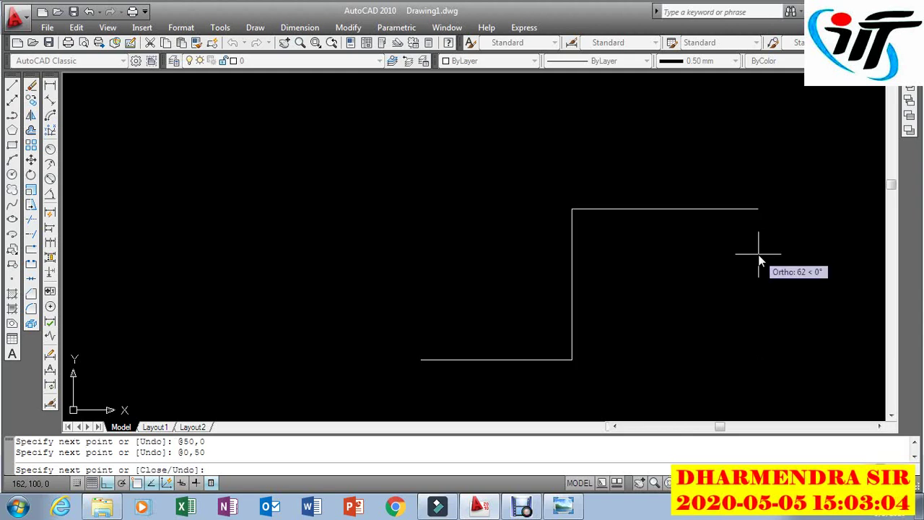
Step: Continue the line to the relative point @-50,0 for the square's top side and close the figure with the Close option
type("@-")
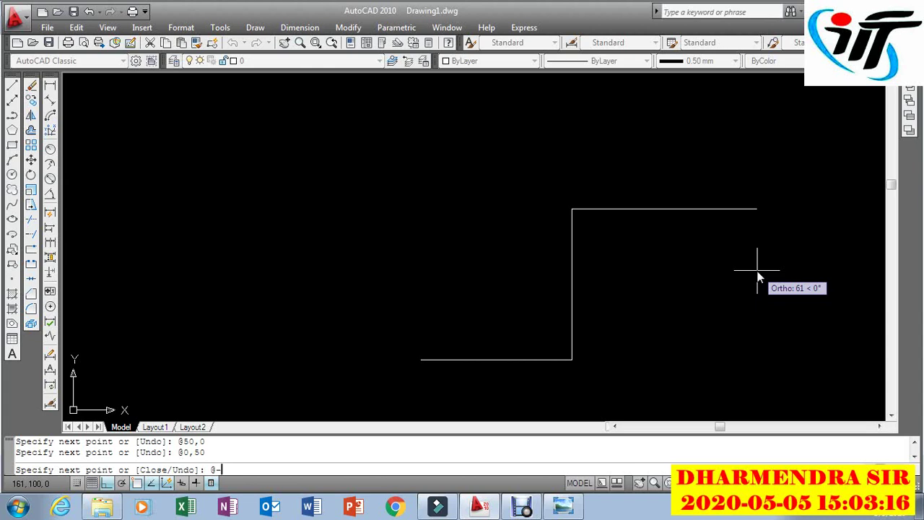
type("50")
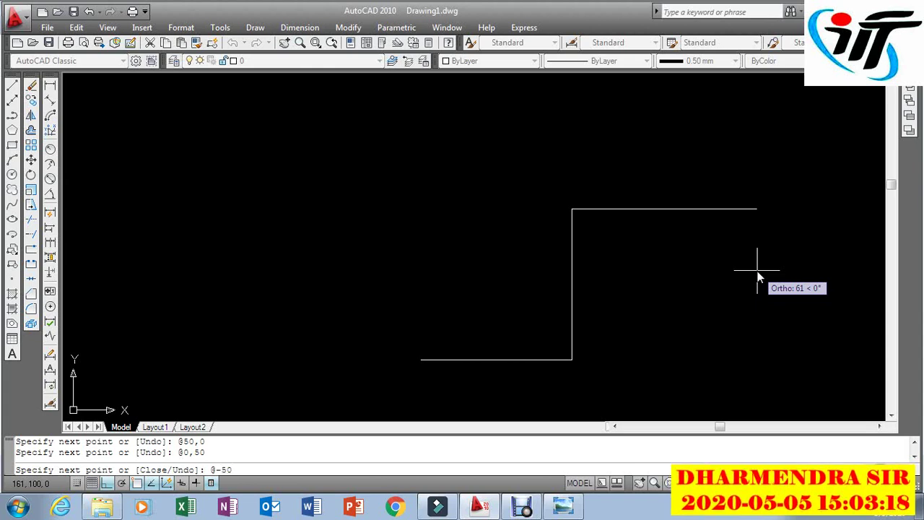
type(",")
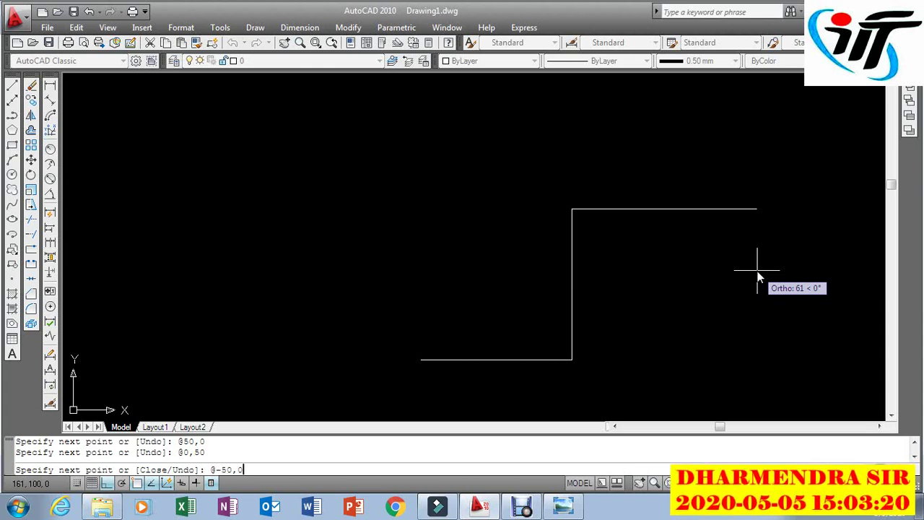
type("0")
key("Return")
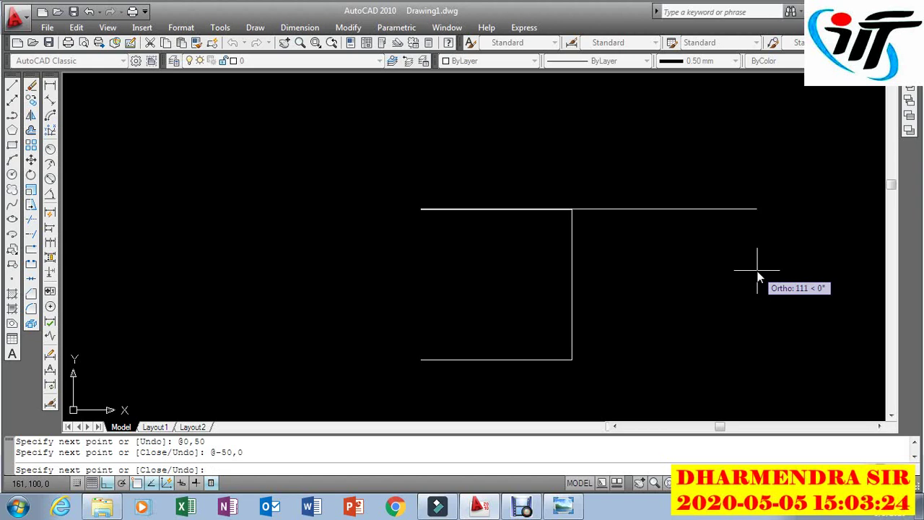
key("Return")
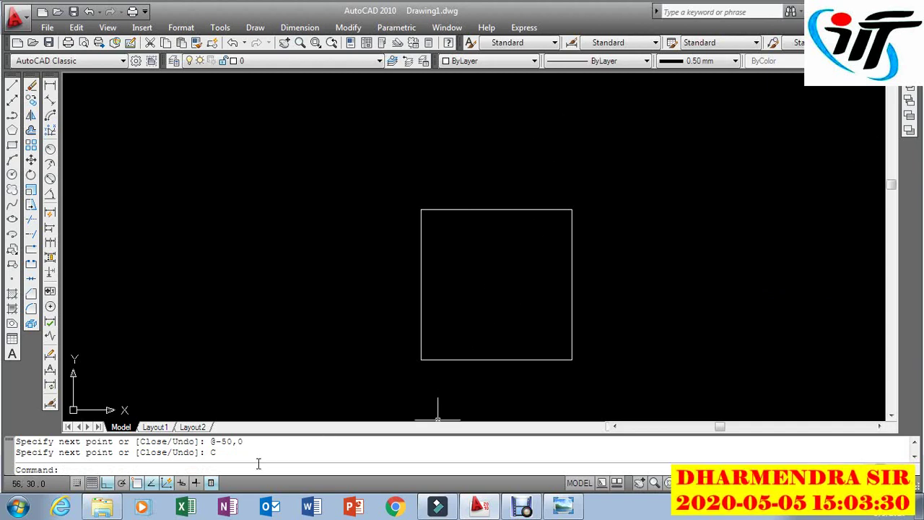
Step: Turn on the lineweight display and view the finished square close up
left_click(195, 482)
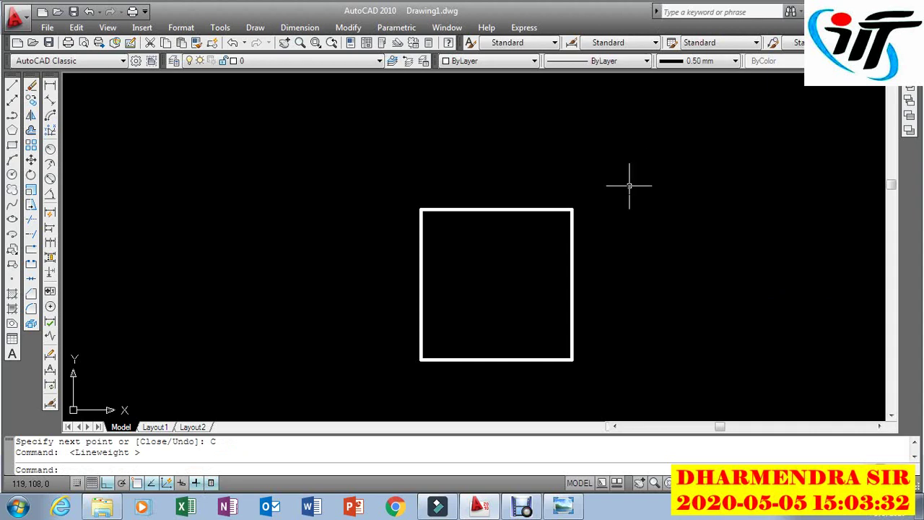
scroll(541, 325, "up", 2)
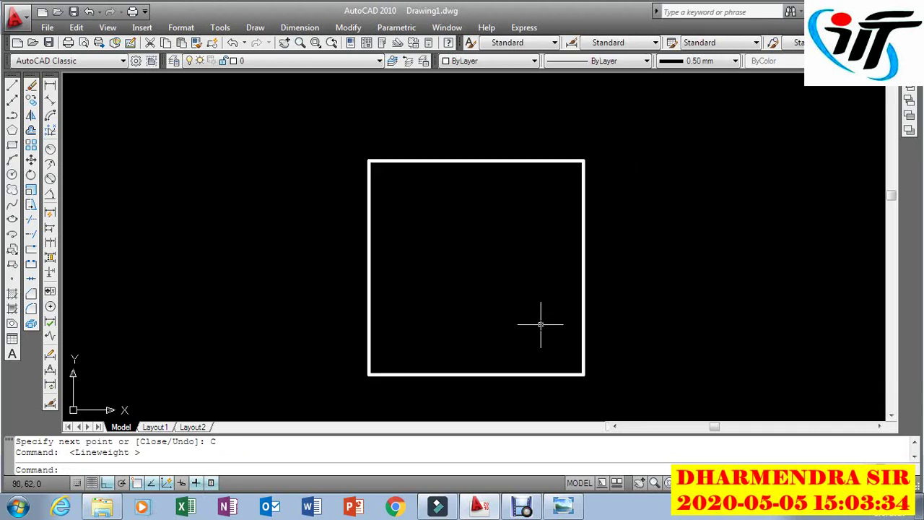
mouse_move(509, 278)
middle_mouse_down()
mouse_move(464, 252)
mouse_move(442, 253)
middle_mouse_up()
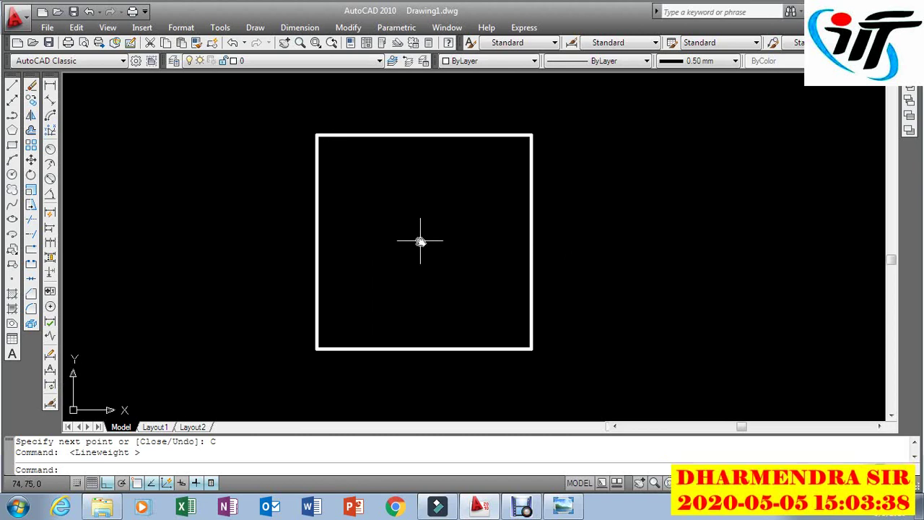
scroll(420, 241, "up", 2)
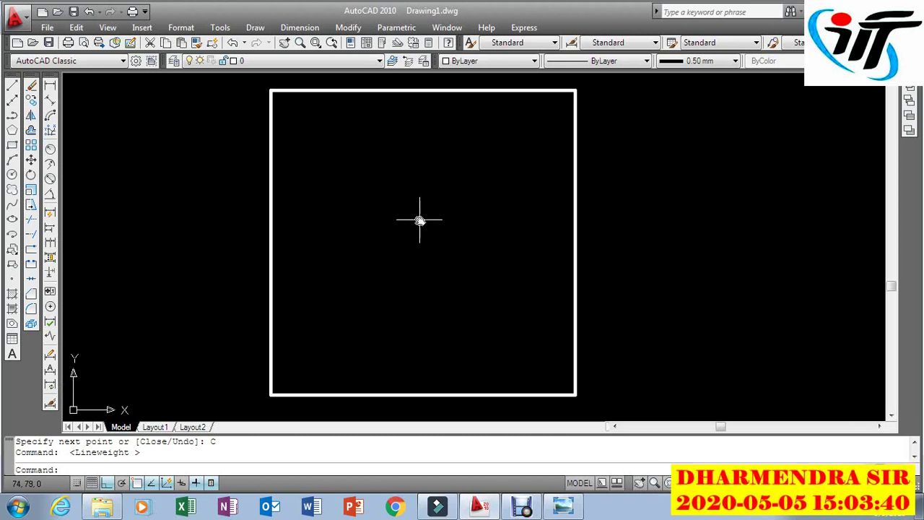
Step: Query the coordinates of the square's upper-left corner with the ID command
type("IG")
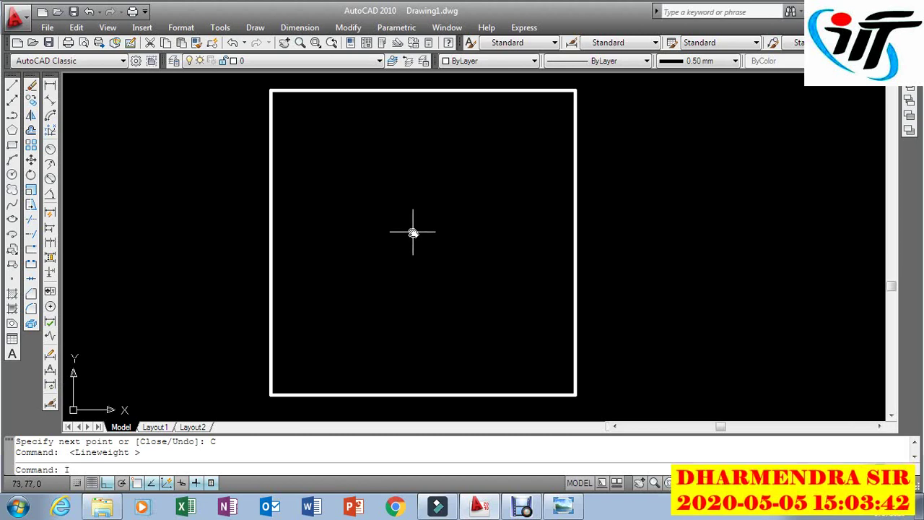
key("BackSpace")
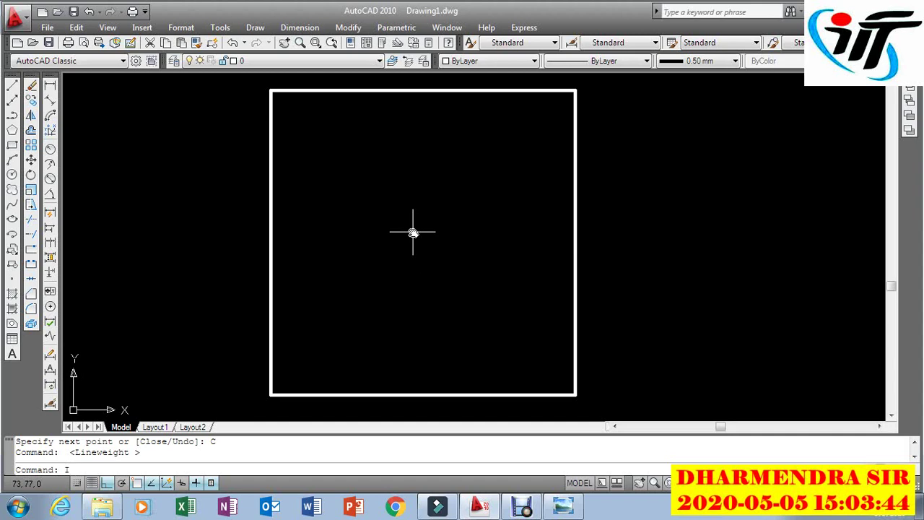
type("D")
key("Return")
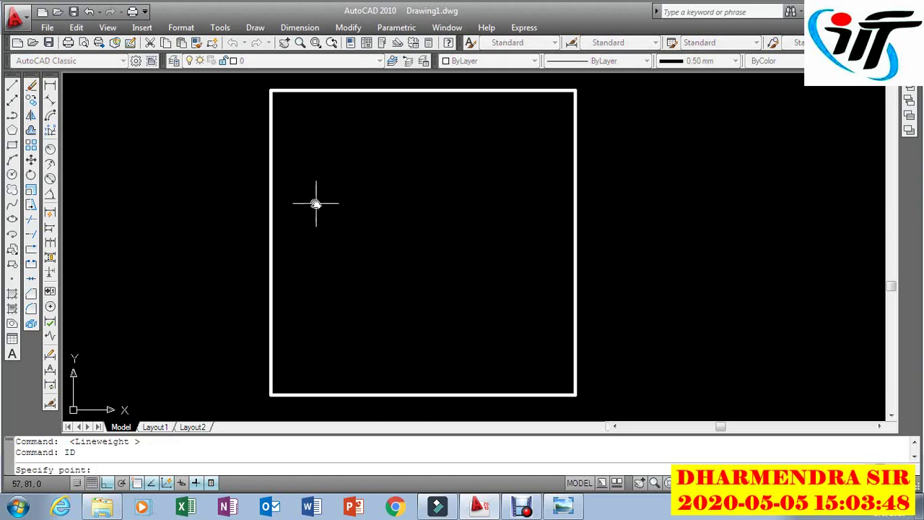
left_click(271, 91)
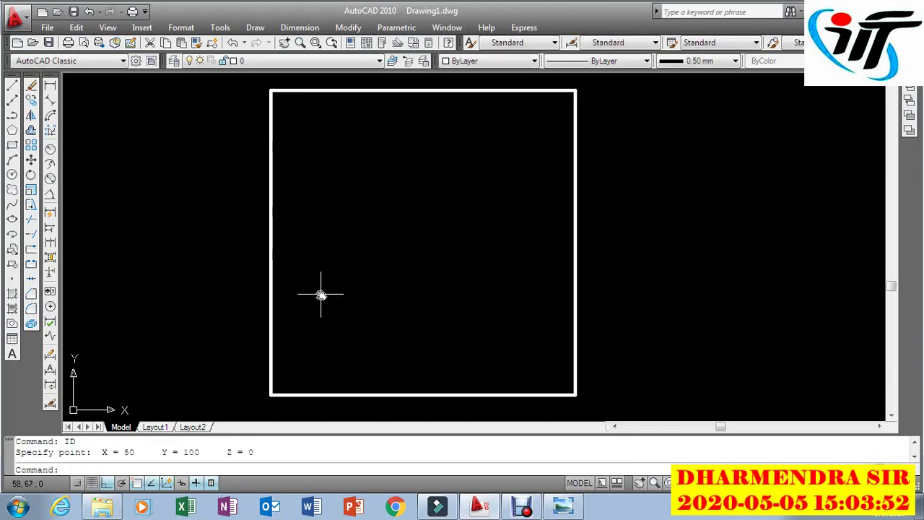
Step: Query the coordinates of the square's lower-left corner with the ID command
type("O")
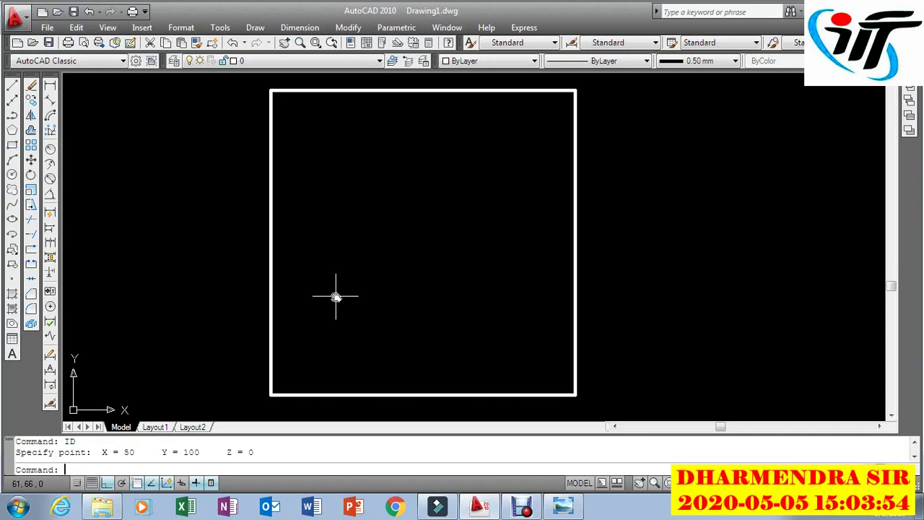
type("ID")
key("Return")
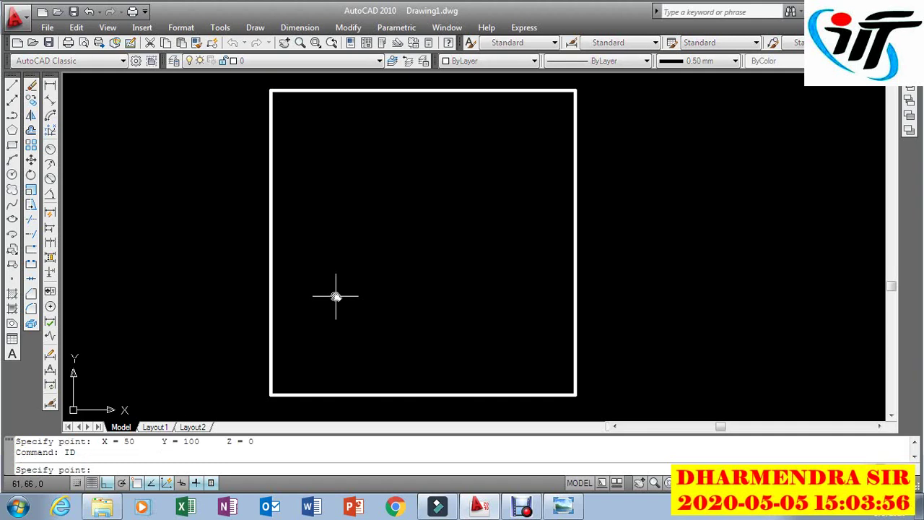
left_click(271, 395)
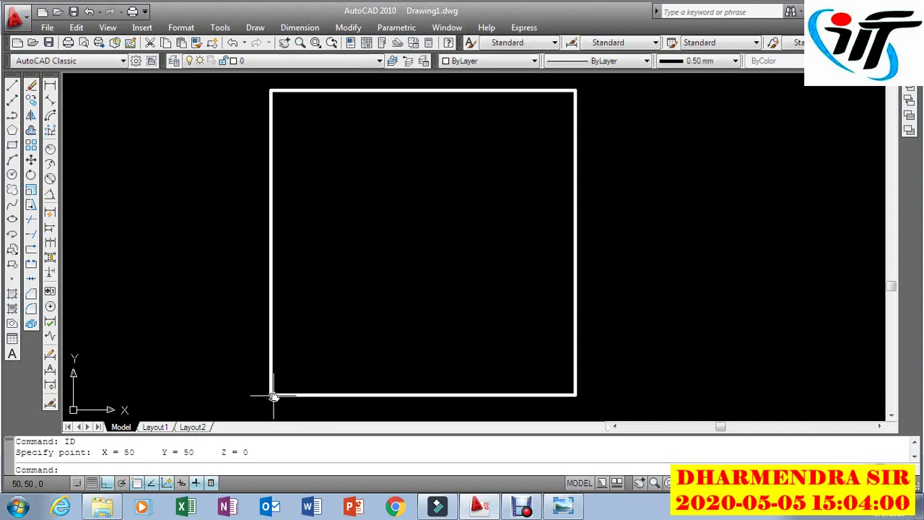
Step: Add a horizontal linear dimension to the square's top side, placing the dimension line just above it
middle_click_drag(355, 174, 353, 191)
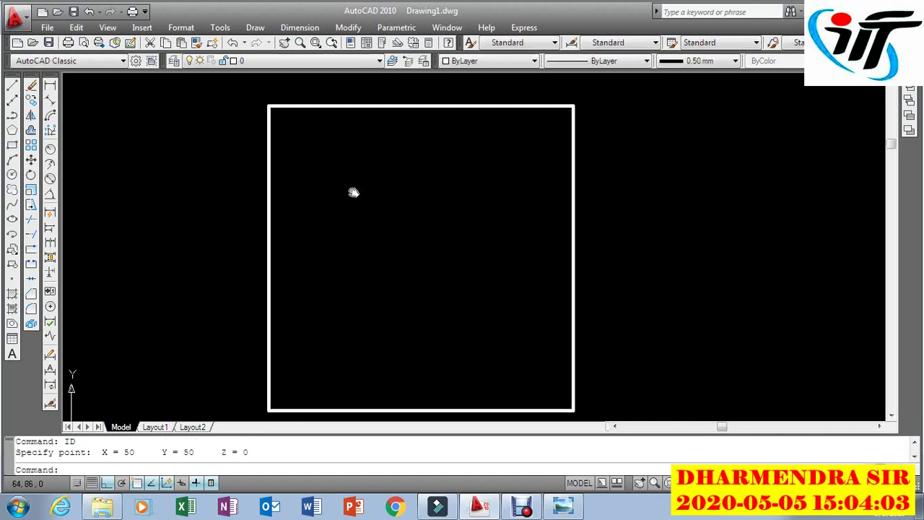
left_click(51, 86)
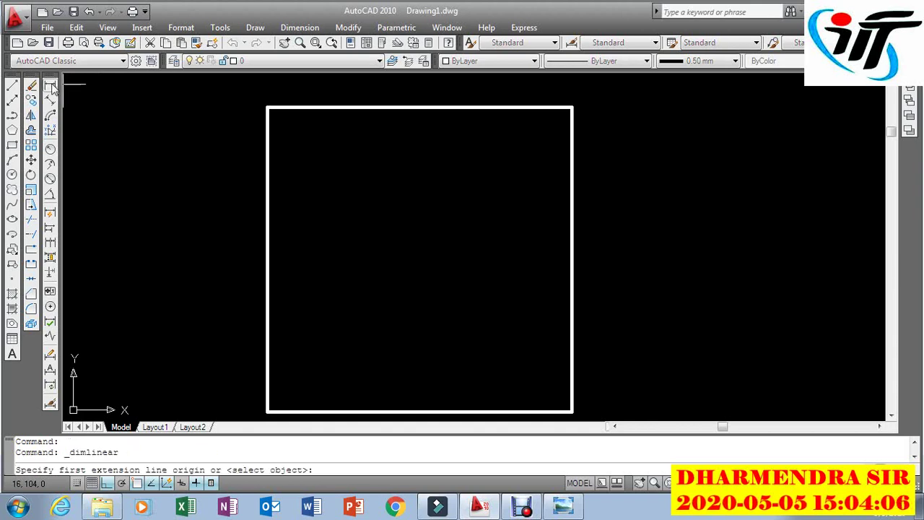
left_click(266, 109)
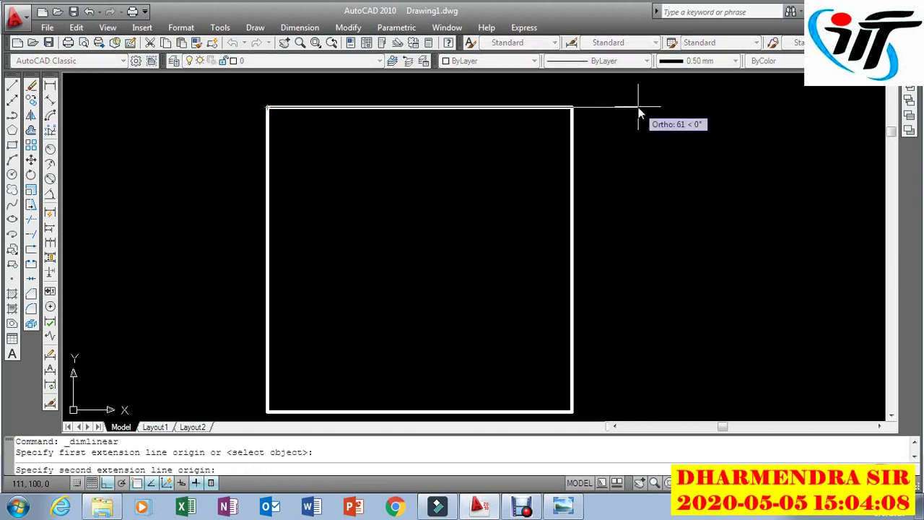
left_click(572, 108)
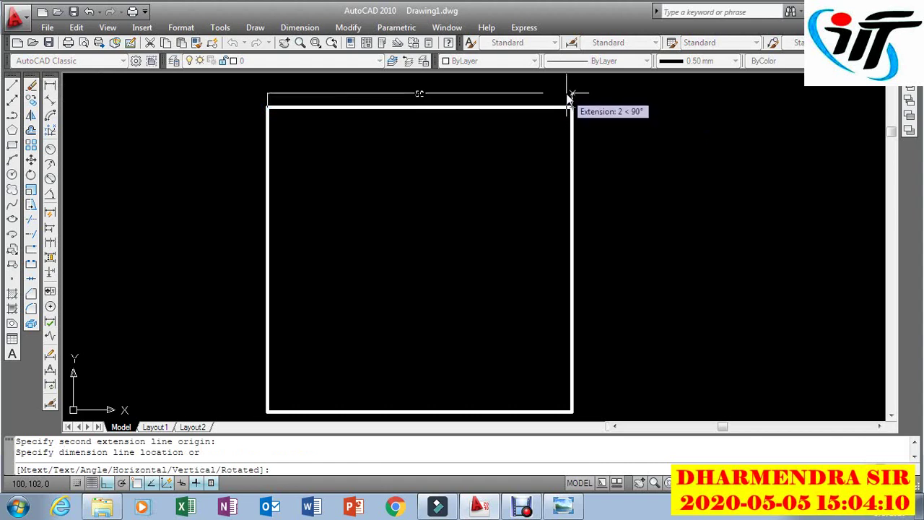
left_click(570, 87)
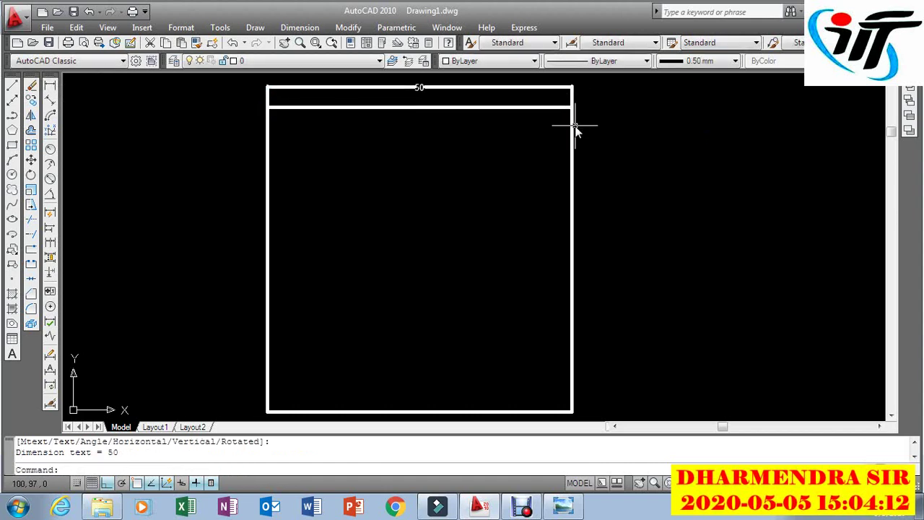
Step: Add a vertical linear dimension to the square's right side, placing the dimension line just outside it
scroll(438, 94, "up", 4)
scroll(437, 95, "down", 6)
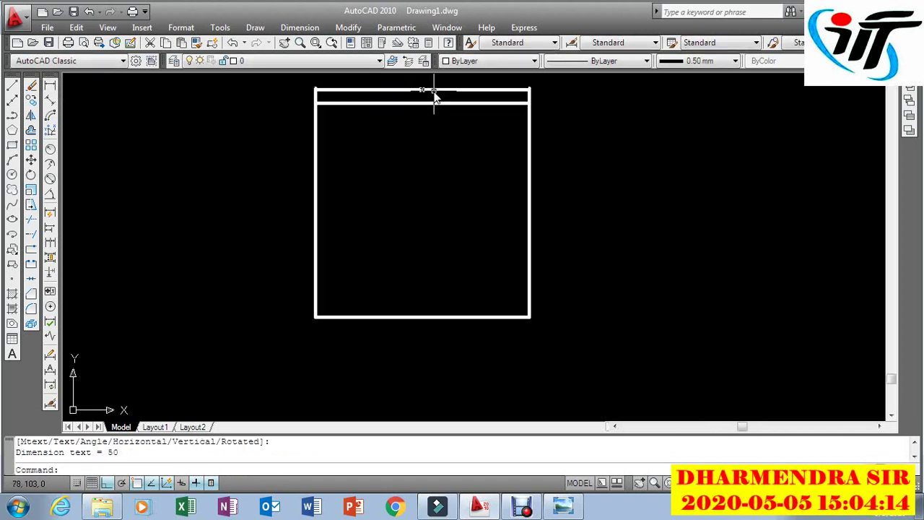
scroll(430, 120, "up", 3)
scroll(434, 119, "down", 2)
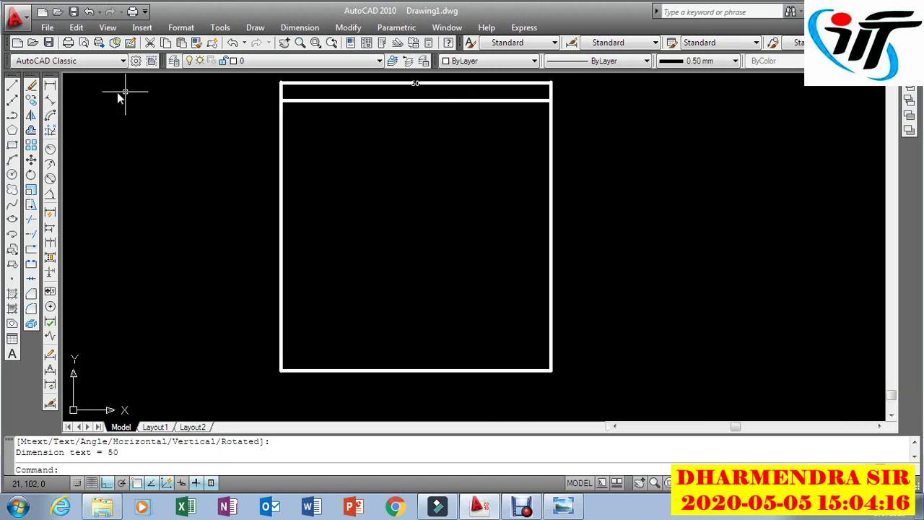
left_click(51, 85)
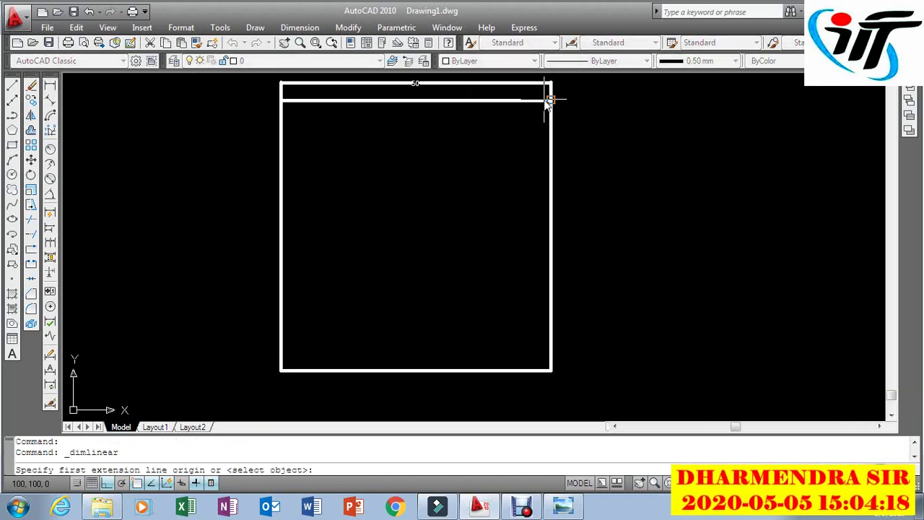
left_click(552, 101)
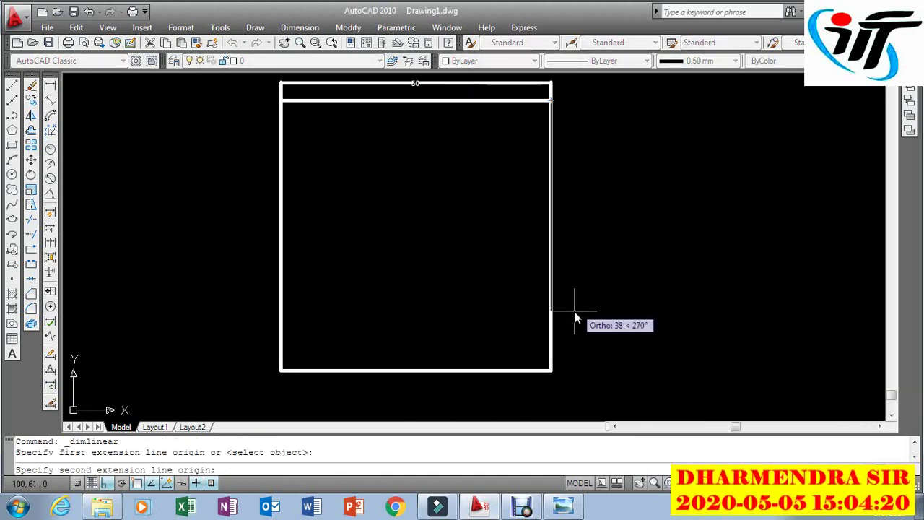
left_click(552, 370)
left_click(570, 373)
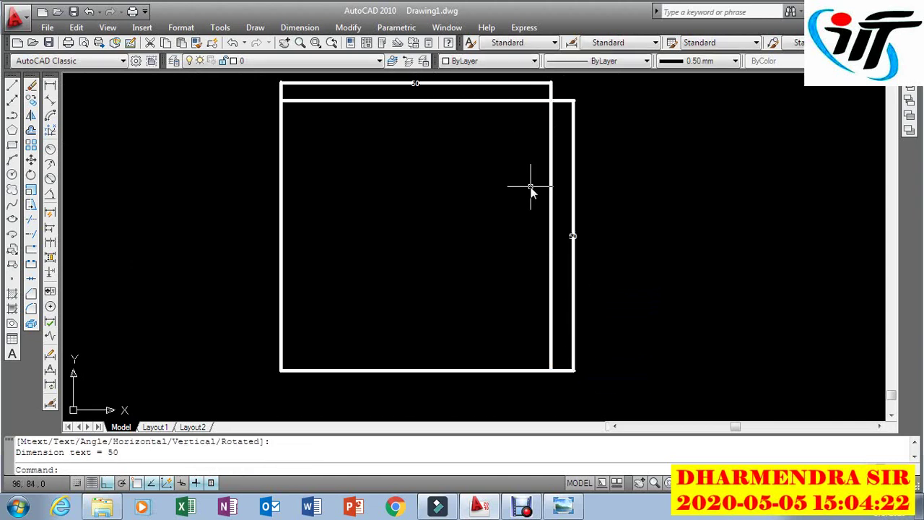
Step: Inspect the dimensioned square, compare it with the relative coordinate method picture in Windows Photo Viewer, and return to AutoCAD
scroll(531, 188, "up", 3)
scroll(531, 187, "down", 4)
scroll(508, 135, "up", 2)
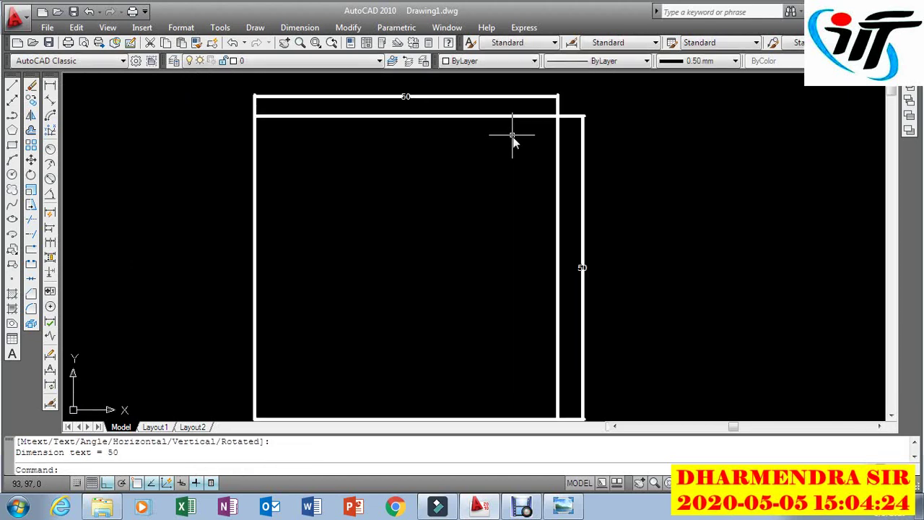
scroll(510, 135, "down", 2)
scroll(435, 150, "up", 2)
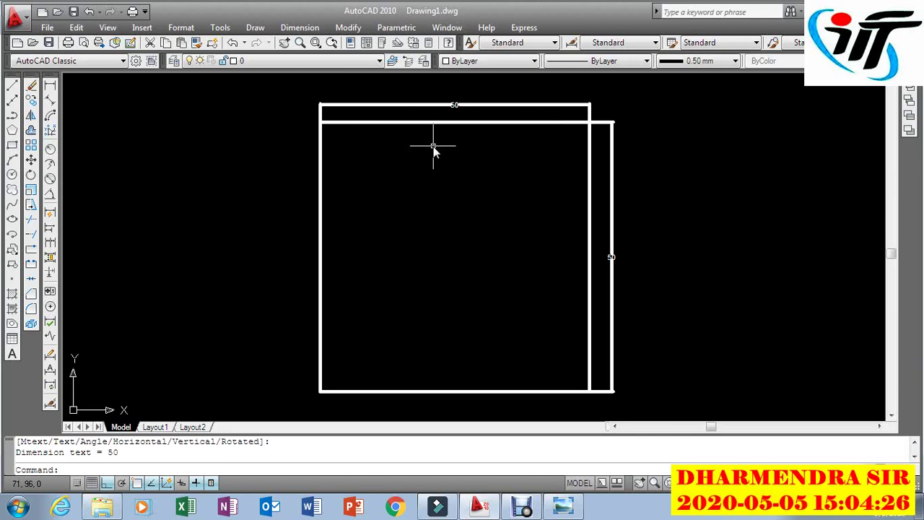
scroll(434, 150, "up", 4)
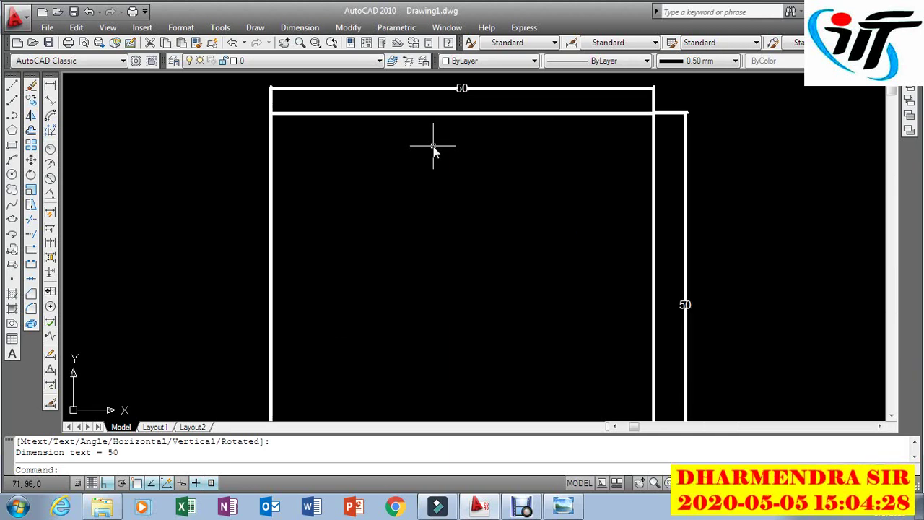
scroll(437, 154, "down", 3)
scroll(464, 180, "up", 2)
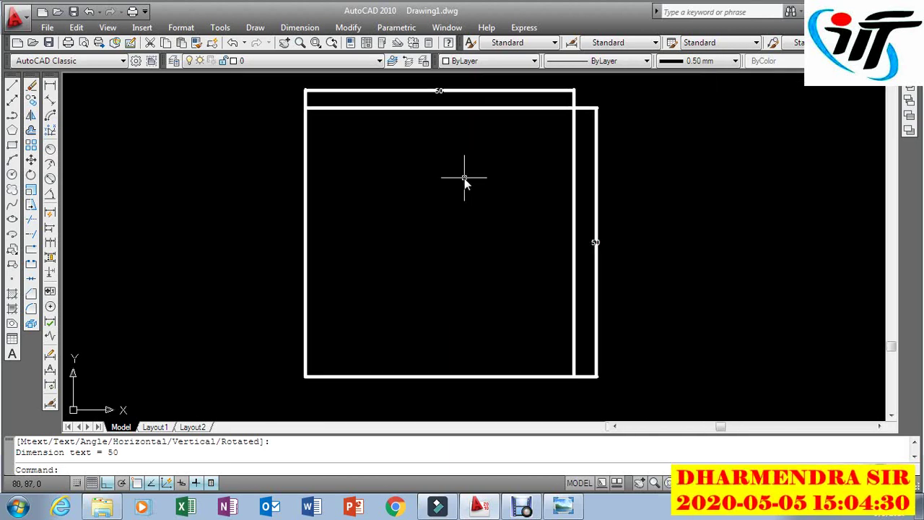
left_click(574, 508)
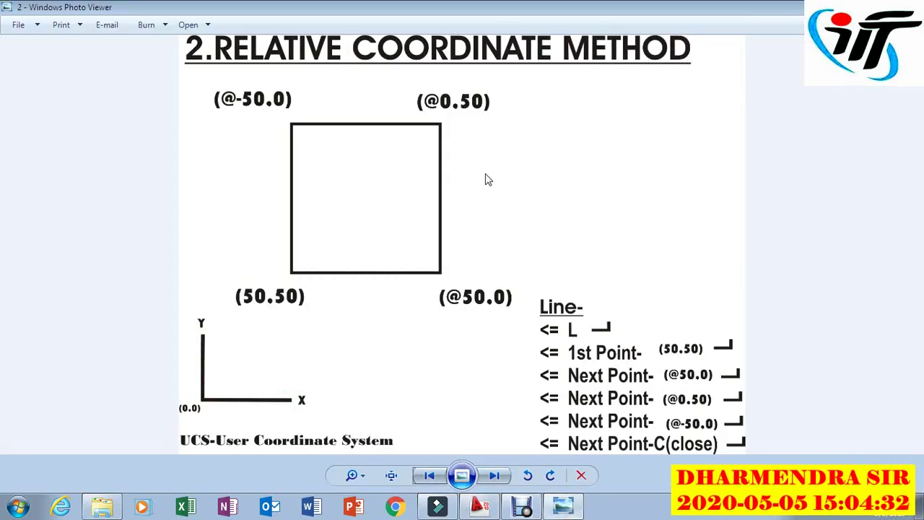
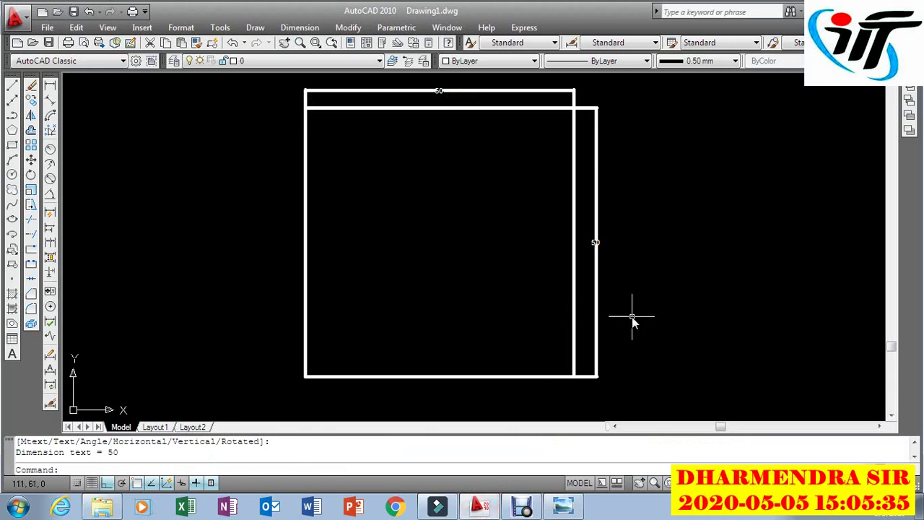
Step: Erase the whole square together with its two linear dimensions
left_click(645, 368)
left_click(366, 194)
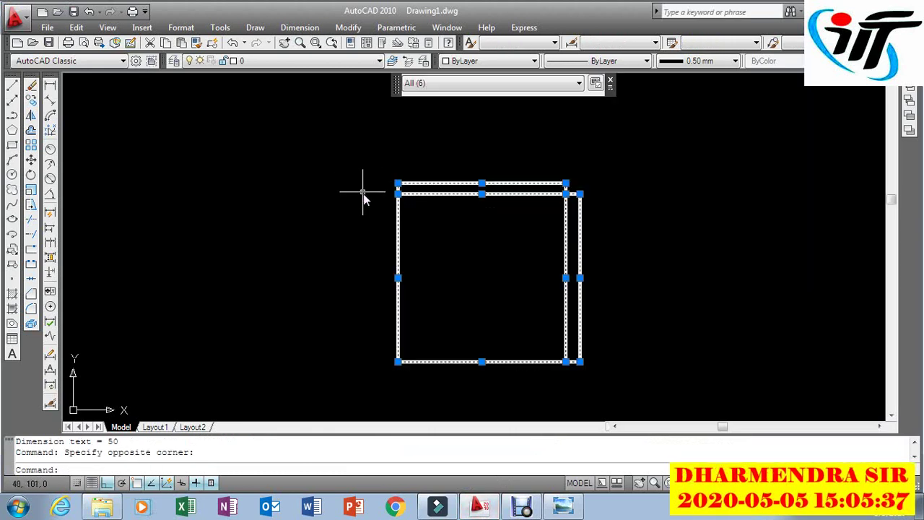
key("Delete")
key("Escape")
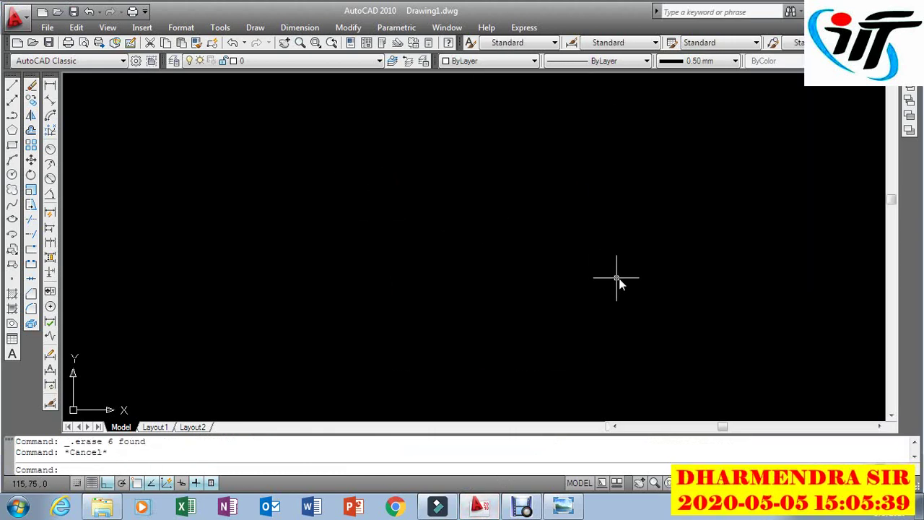
Step: Draw a short vertical line on the right side of the empty drawing area
type("L\\")
key("Return")
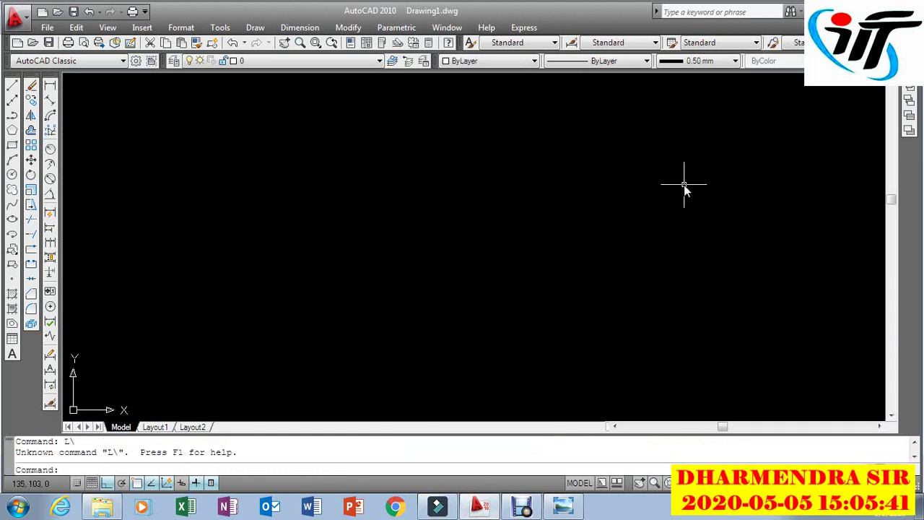
type("L")
key("Return")
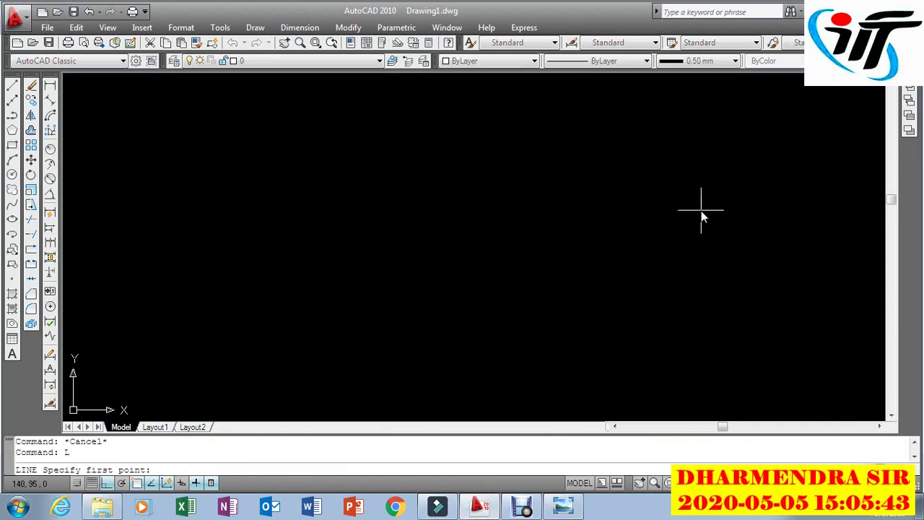
left_click(713, 177)
left_click(727, 267)
key("Escape")
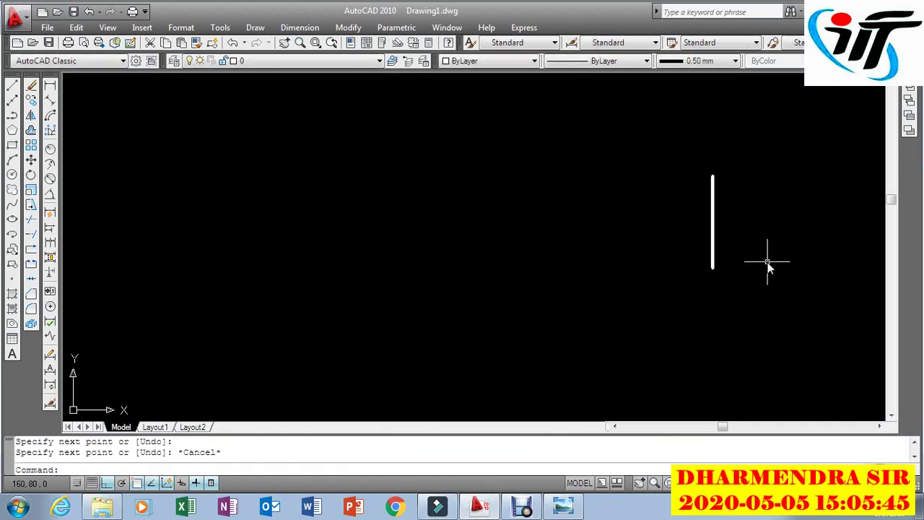
Step: Draw a shorter horizontal line crossing the vertical line through its middle to form a cross
type("L")
key("Return")
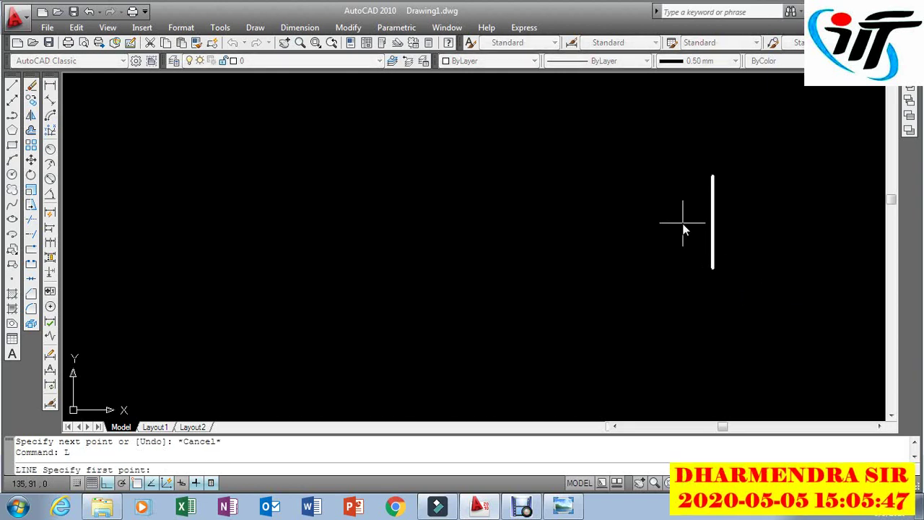
left_click(682, 222)
left_click(750, 221)
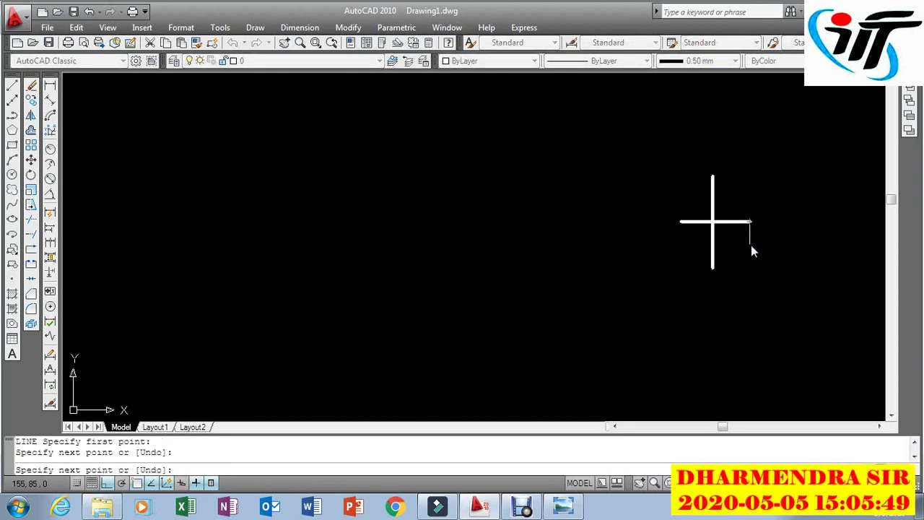
scroll(752, 219, "up", 2)
scroll(752, 219, "up", 3)
key("Escape")
key("Escape")
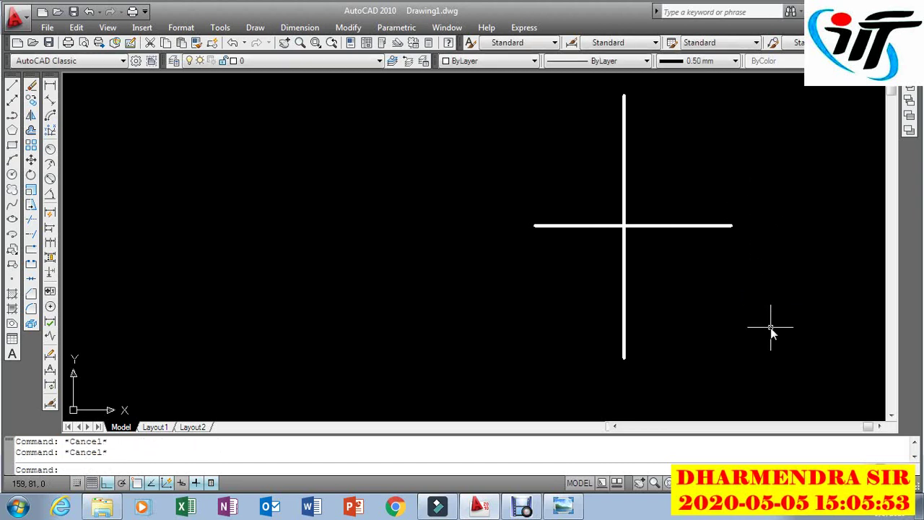
Step: Add the multiline text 0 just beyond the right end of the horizontal line
type("T")
key("Return")
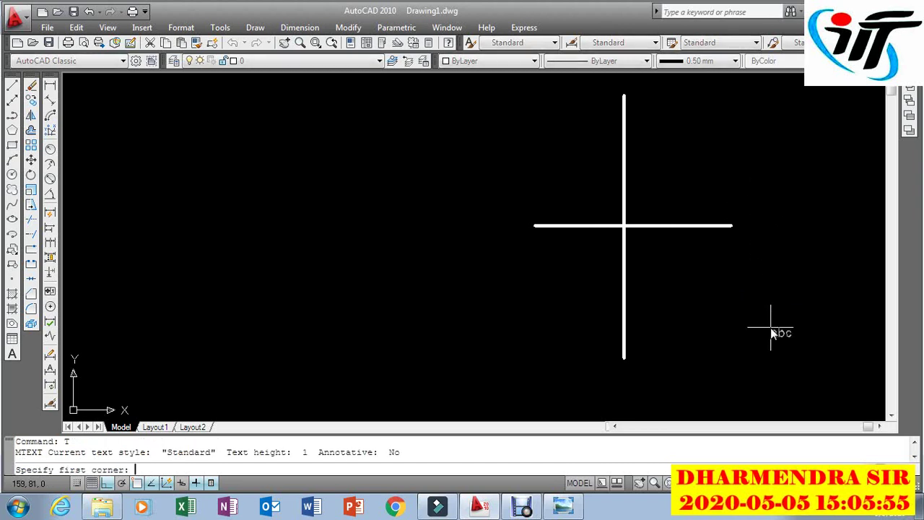
left_click(756, 225)
left_click(775, 252)
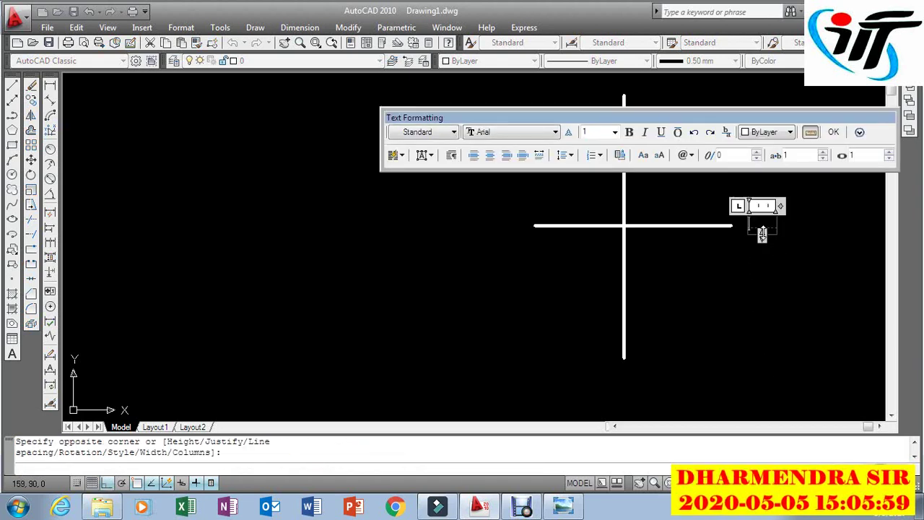
type("0")
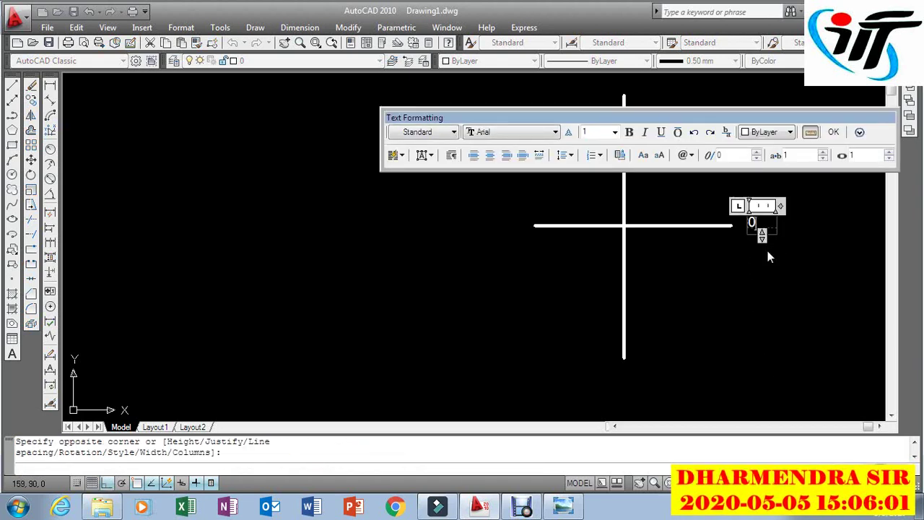
left_click(834, 132)
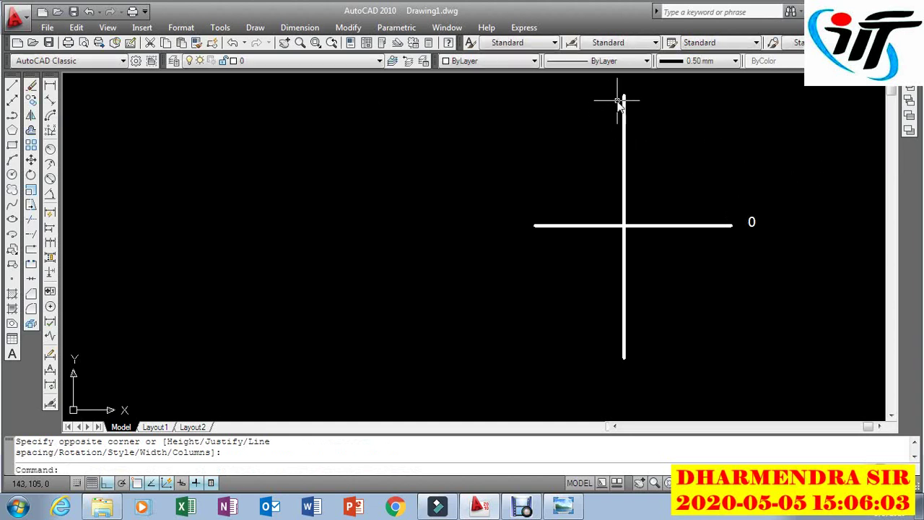
Step: Copy the 0 label and paste it just above the upper end of the vertical line
left_click(769, 233)
left_click(749, 208)
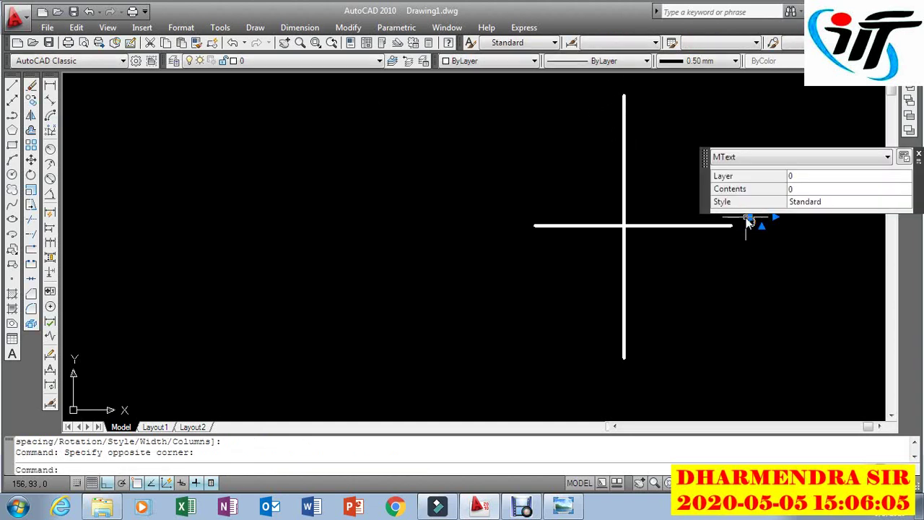
key("ctrl+c")
middle_click_drag(716, 154, 719, 274)
key("ctrl+v")
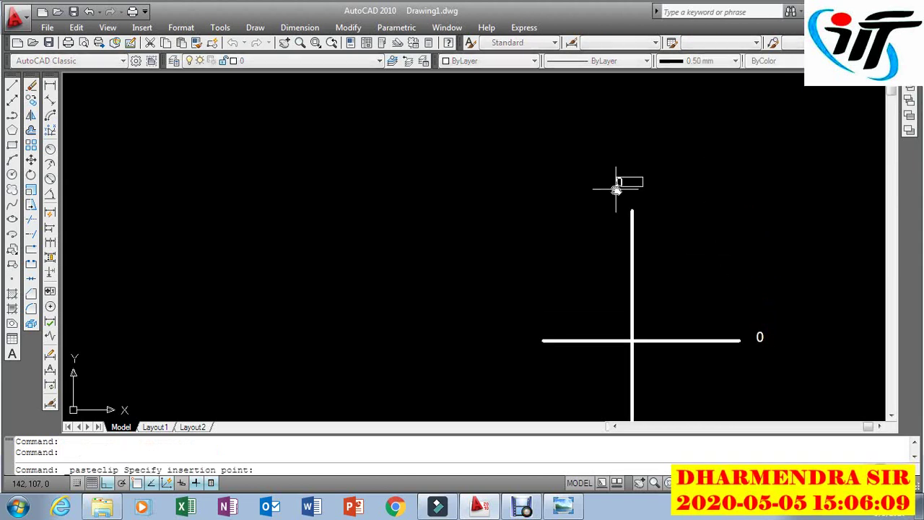
left_click(627, 186)
Step: Change the text of the label above the vertical line to 90
left_click(637, 184)
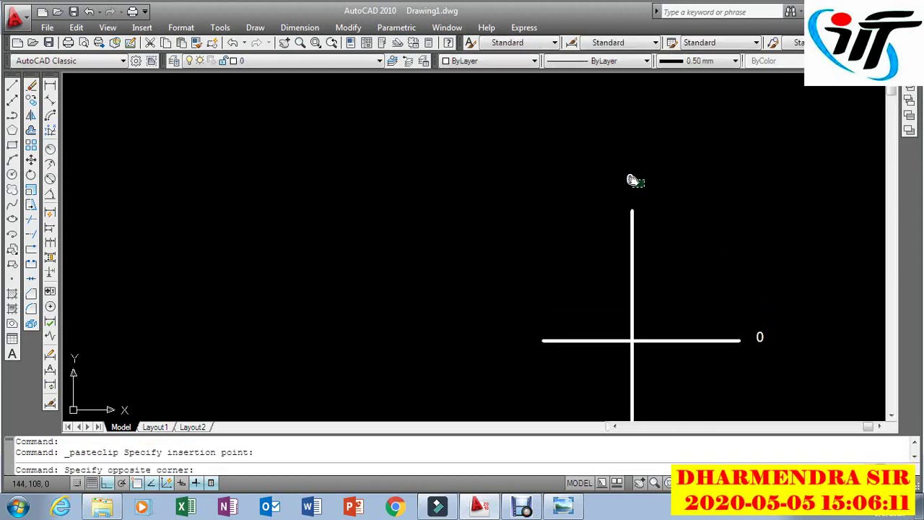
left_click(628, 174)
double_click(627, 180)
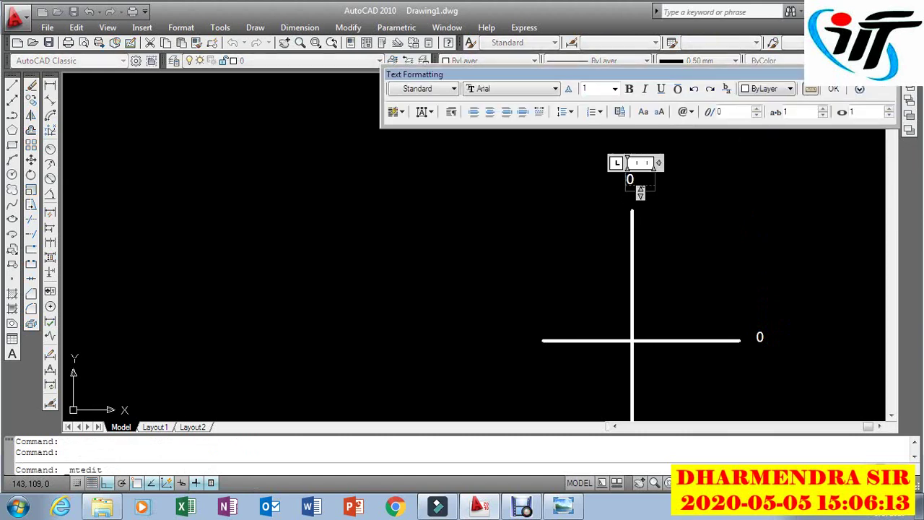
type("9")
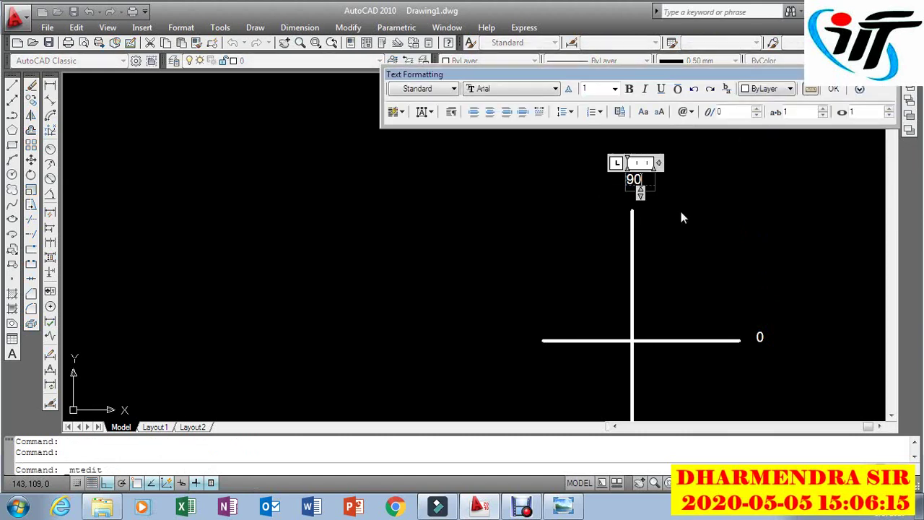
left_click(673, 210)
Step: Copy the 90 label and paste it just beyond the left end of the horizontal line
left_click(636, 179)
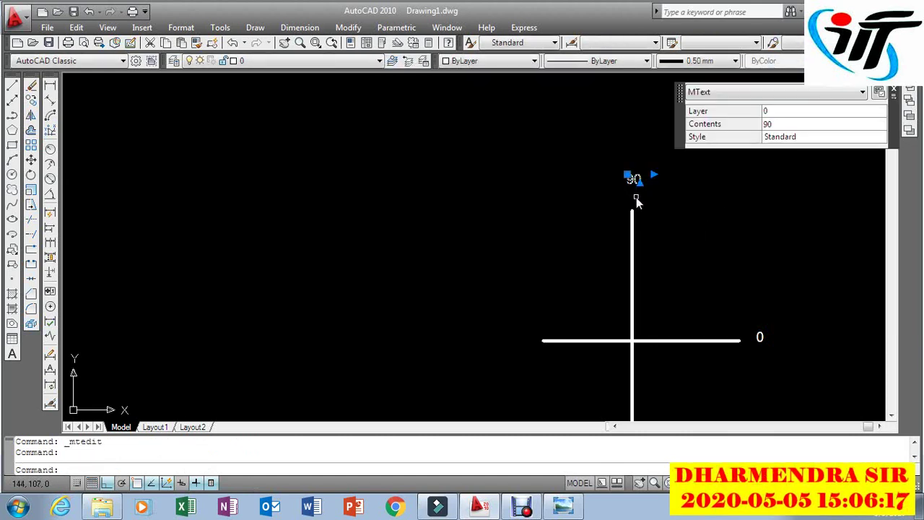
key("ctrl+c")
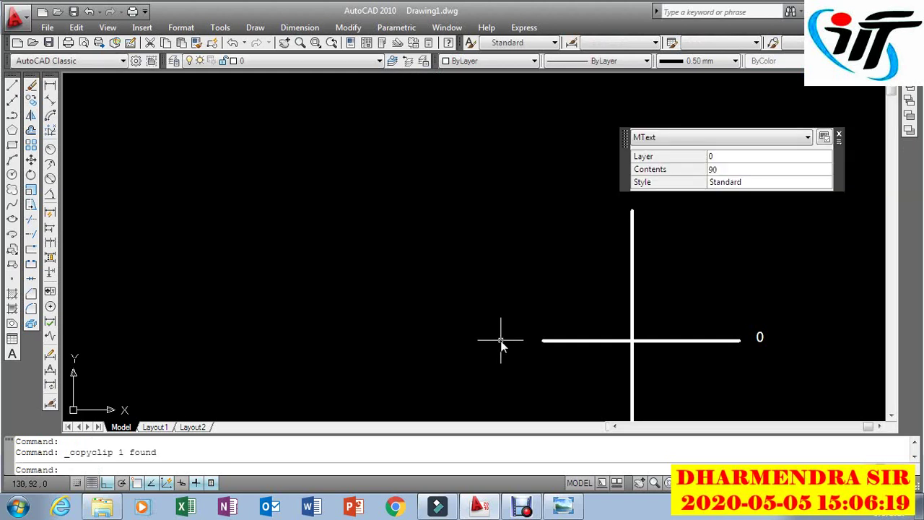
key("ctrl+v")
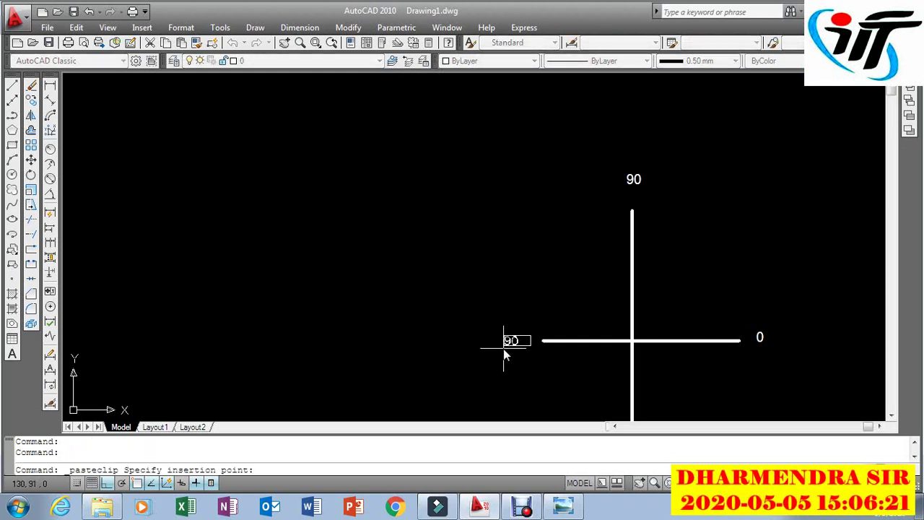
left_click(503, 349)
Step: Change the text of the label at the horizontal line's left end to 180
double_click(514, 342)
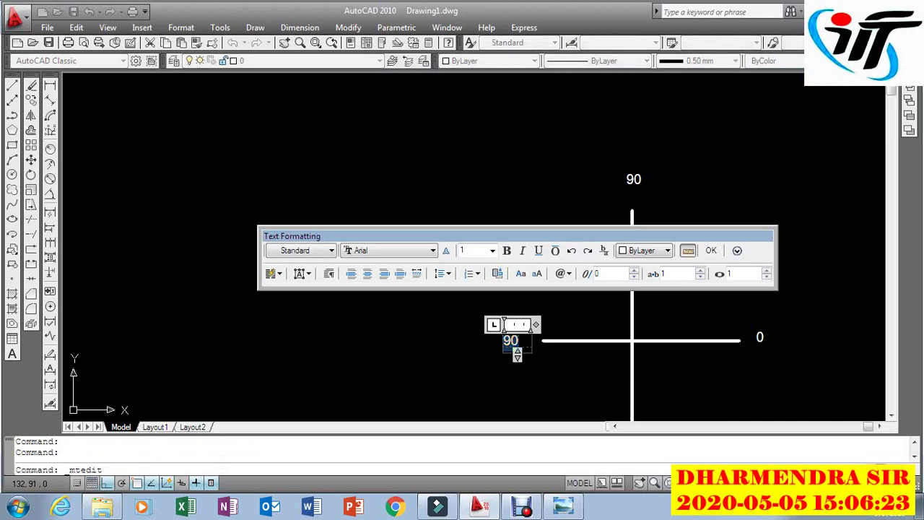
type("18")
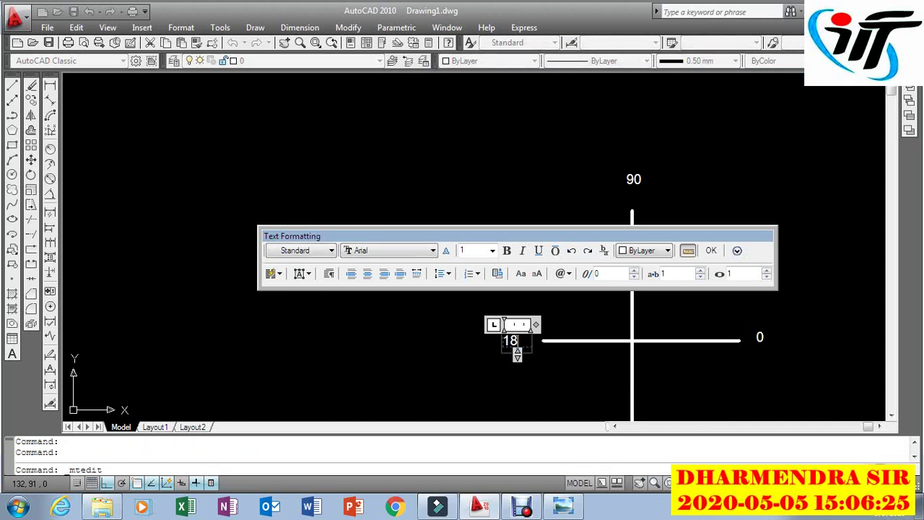
type("0")
left_click(561, 387)
scroll(570, 256, "down", 2)
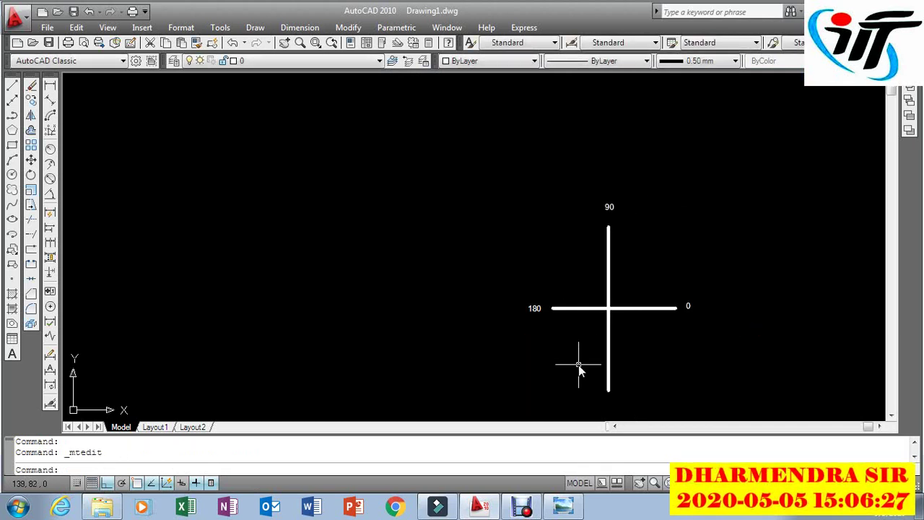
Step: Try to shorten the vertical line by stretching its upper endpoint down towards the crossing
scroll(579, 365, "up", 2)
left_click(619, 181)
left_click(619, 169)
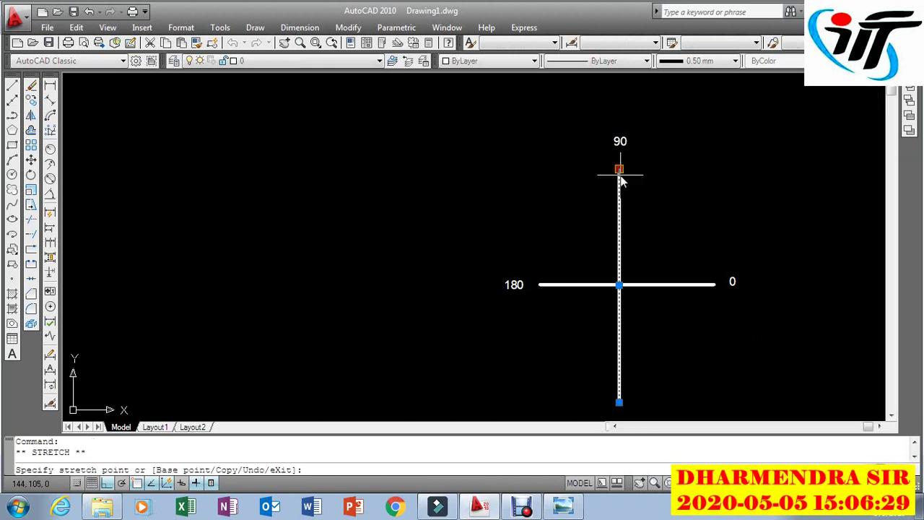
left_click(619, 229)
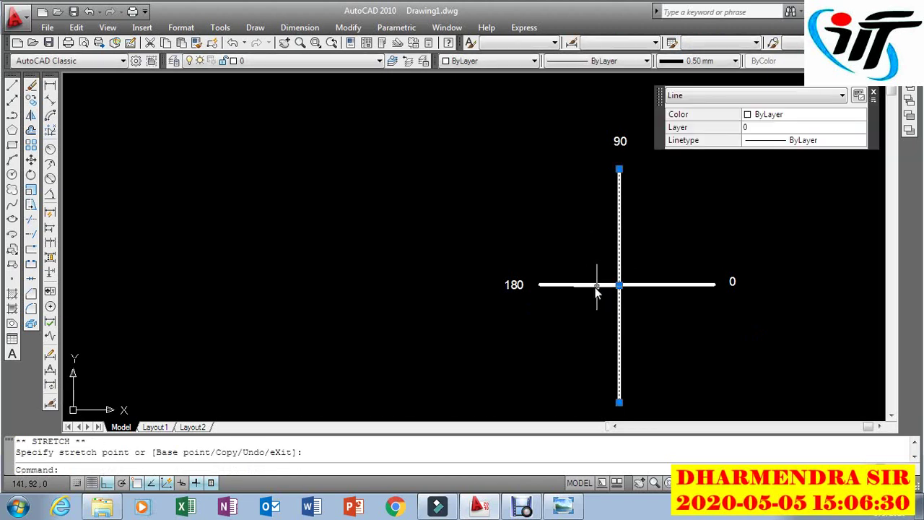
left_click(619, 169)
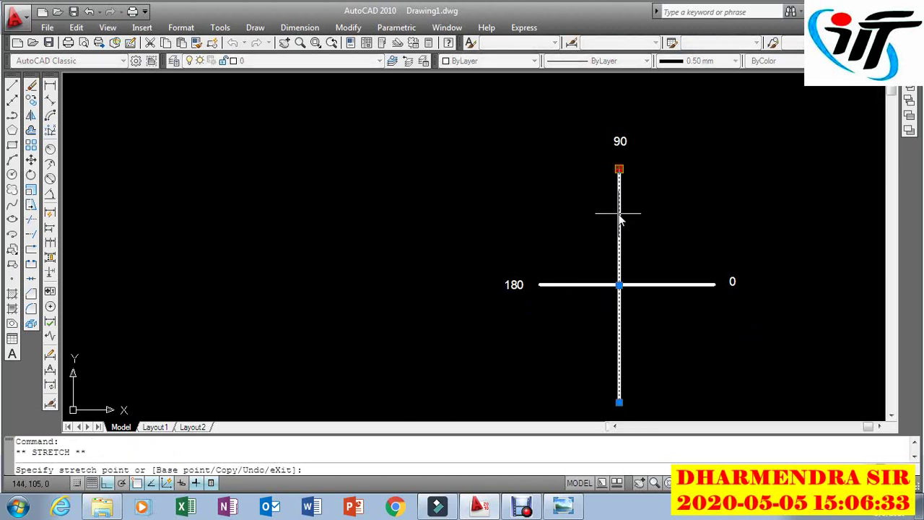
left_click(619, 217)
left_click(619, 169)
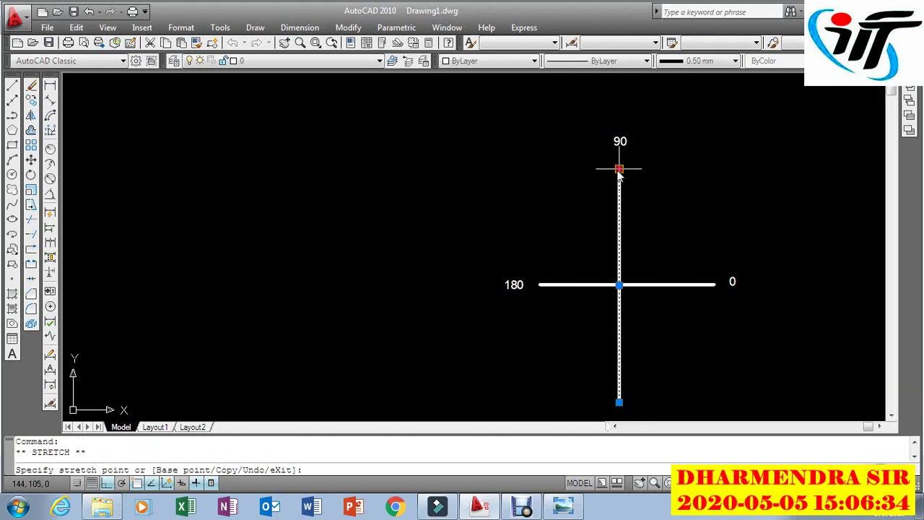
left_click(621, 229)
left_click(618, 169)
left_click(621, 215)
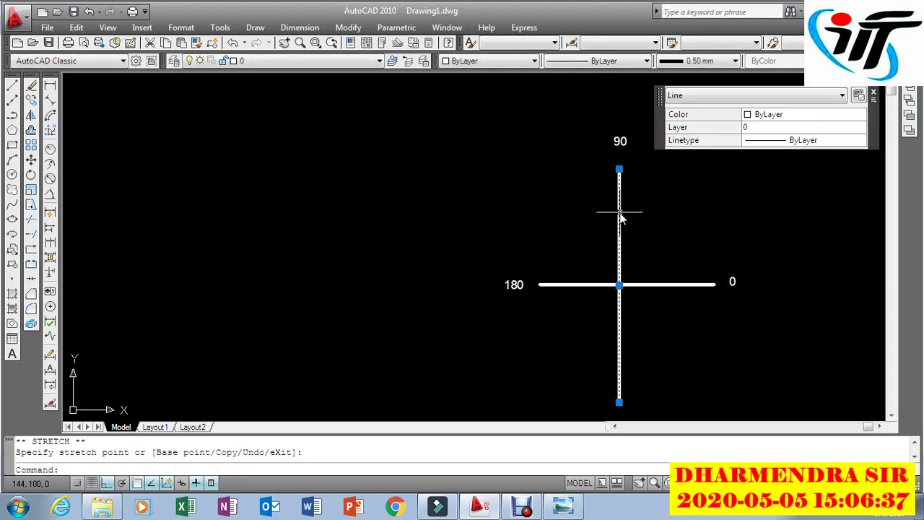
Step: Try to stretch the vertical line's lower endpoint with both lines selected, and clear the selection
double_click(542, 283)
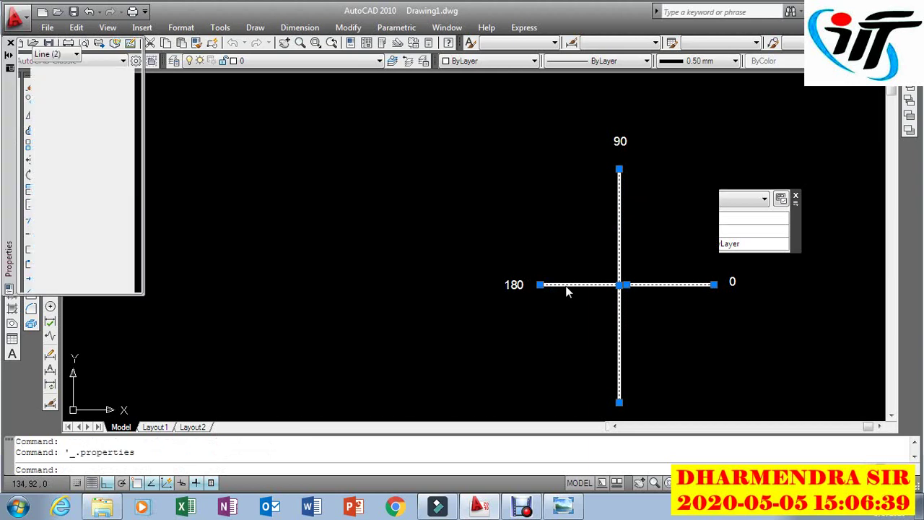
left_click(619, 404)
key("Escape")
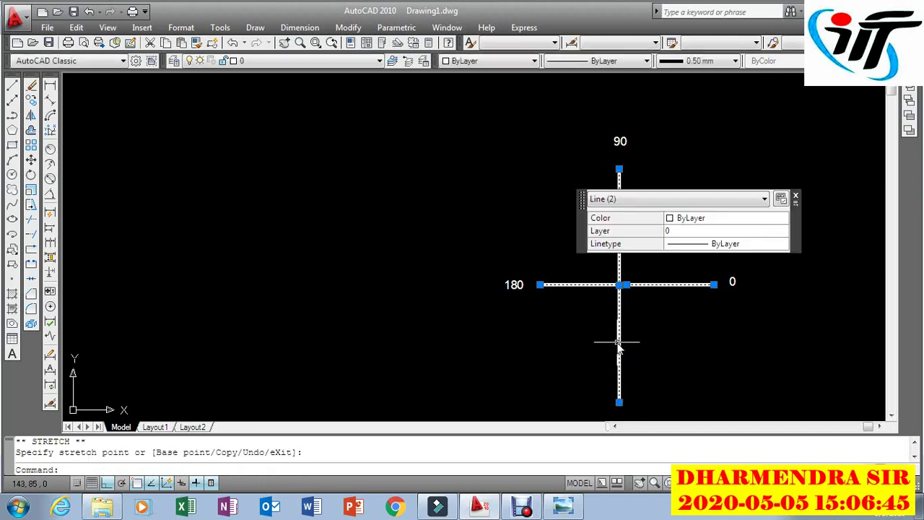
left_click(619, 402)
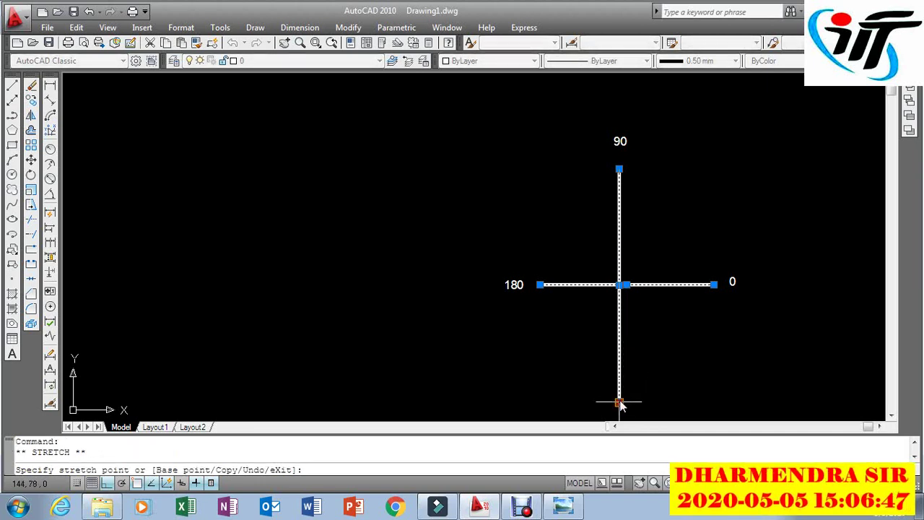
key("ctrl+1")
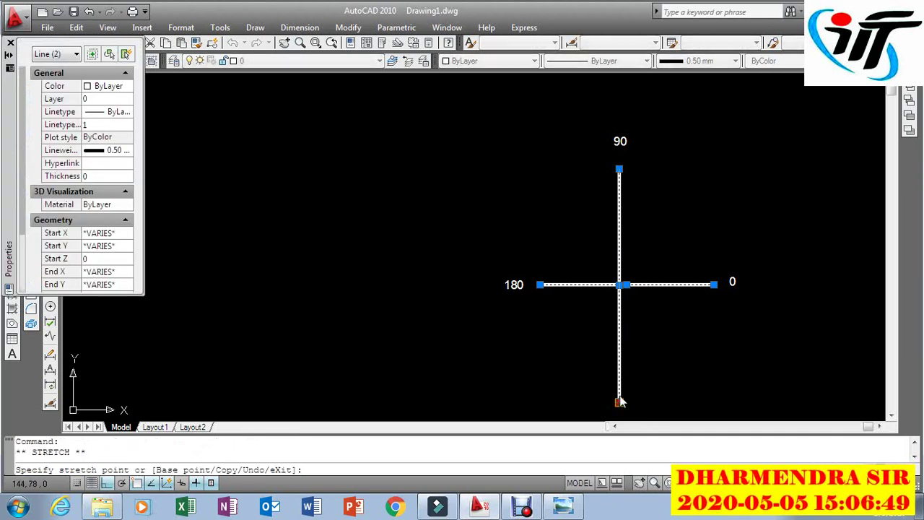
key("Escape")
key("Escape")
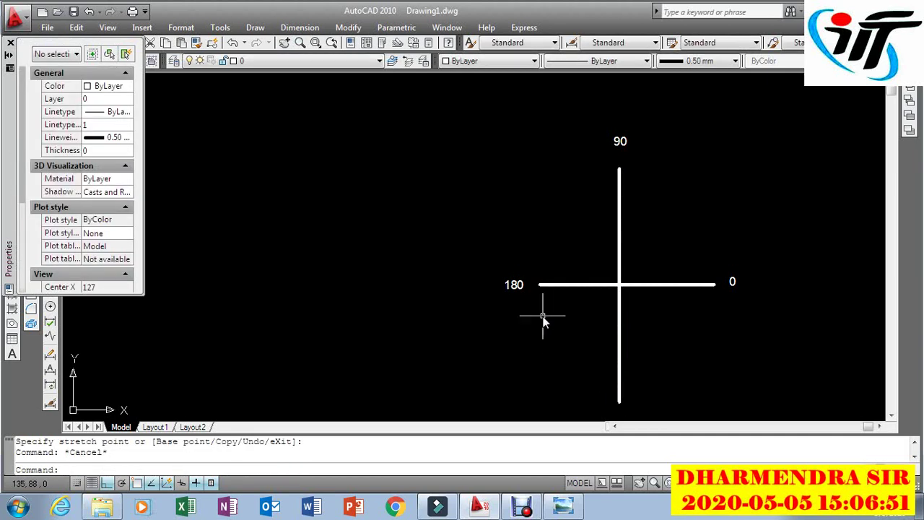
Step: Copy the 180 label and paste it just below the lower end of the vertical line
left_click(531, 312)
left_click(496, 276)
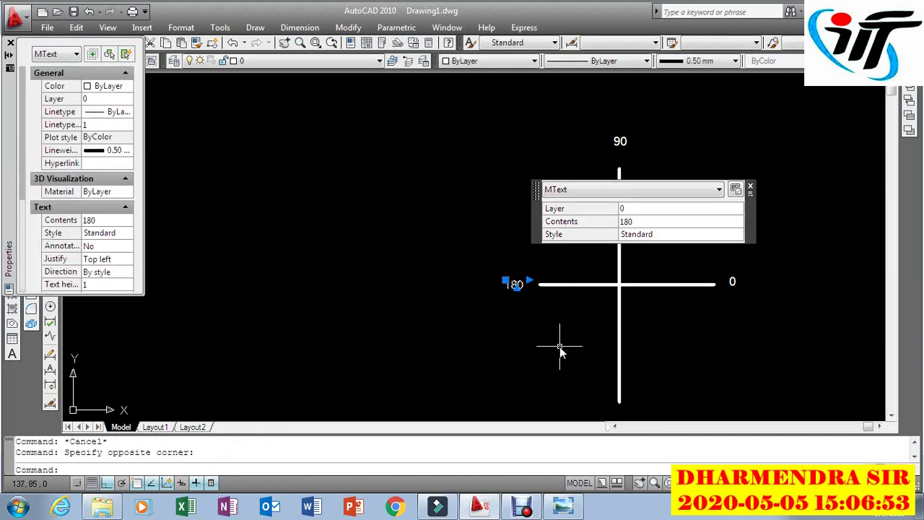
key("ctrl+c")
scroll(679, 299, "down", 4)
scroll(664, 349, "up", 3)
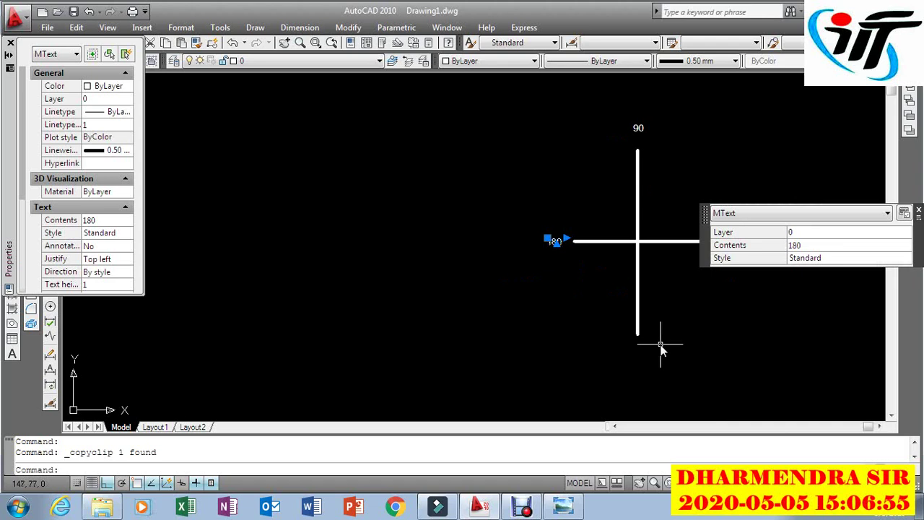
scroll(663, 350, "up", 1)
key("ctrl+v")
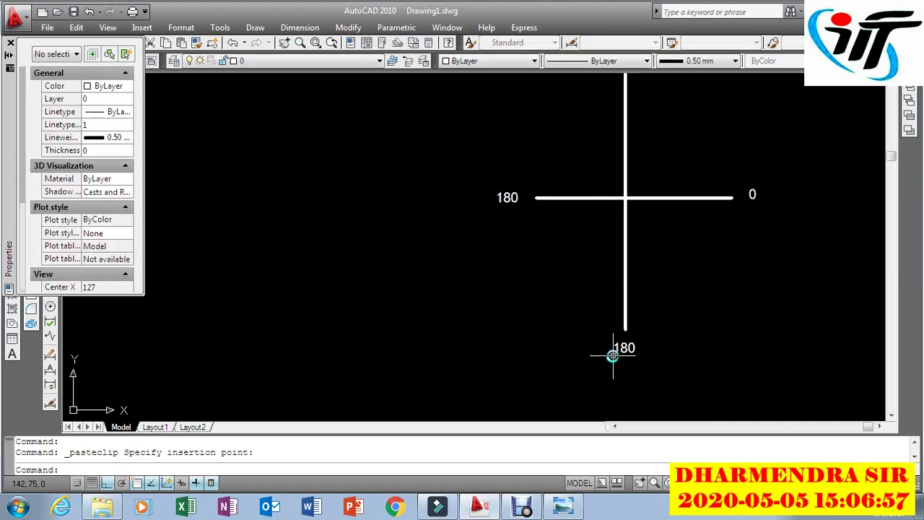
left_click(613, 355)
Step: Change the text of the label below the vertical line to 270
double_click(623, 348)
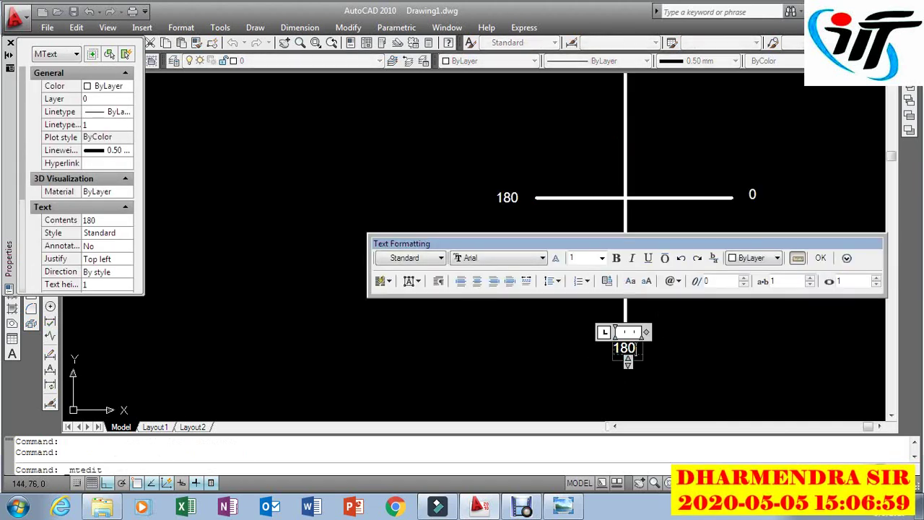
type("270")
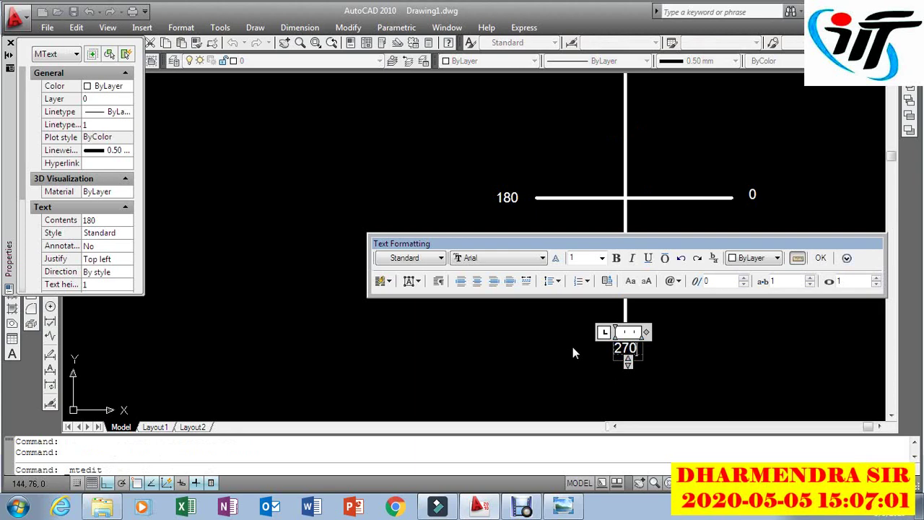
left_click(686, 350)
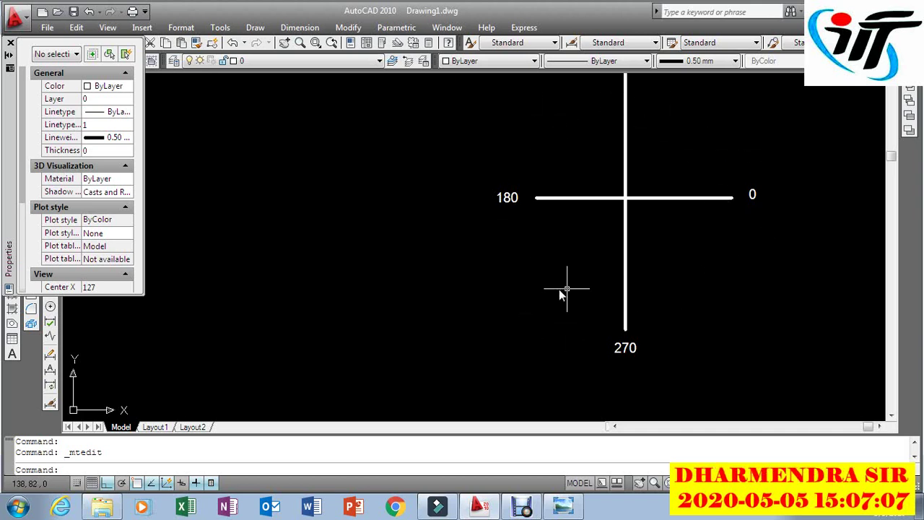
Step: Close the Properties palette to free the drawing area beside the labelled cross
left_click(11, 44)
middle_click_drag(275, 189, 392, 227)
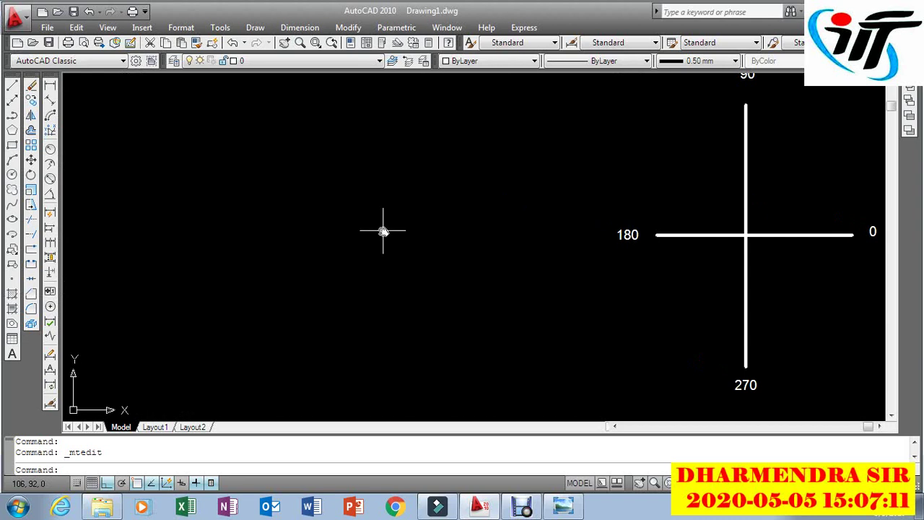
key("Escape")
key("Escape")
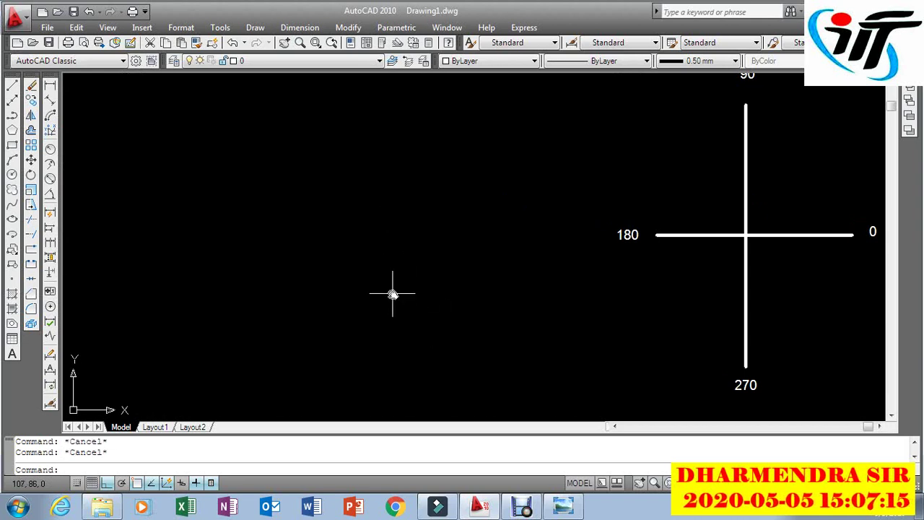
Step: Switch to Windows Photo Viewer to read the polar coordinate method diagram, and return to AutoCAD
left_click(563, 507)
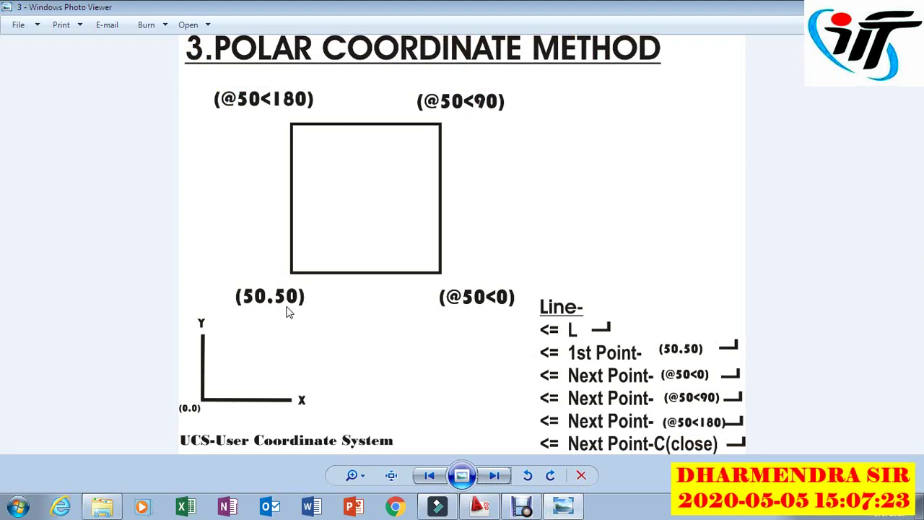
left_click(497, 508)
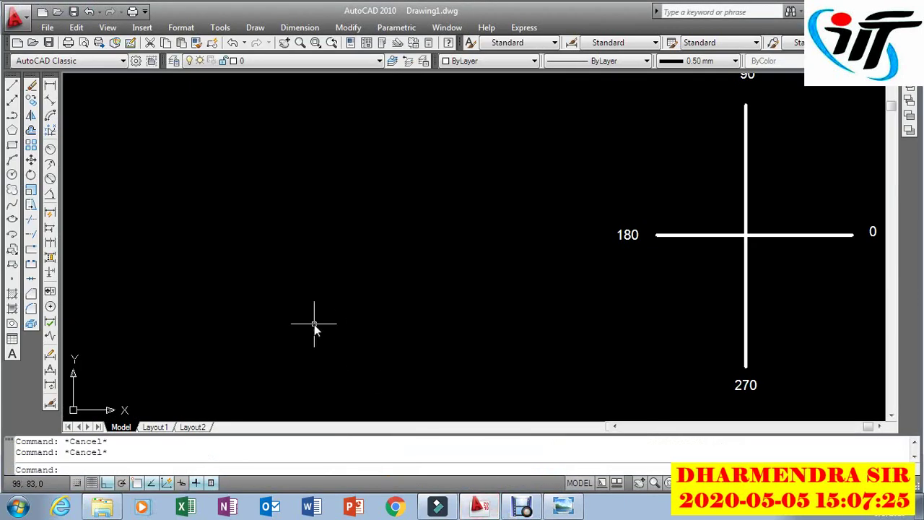
type("L")
key("Return")
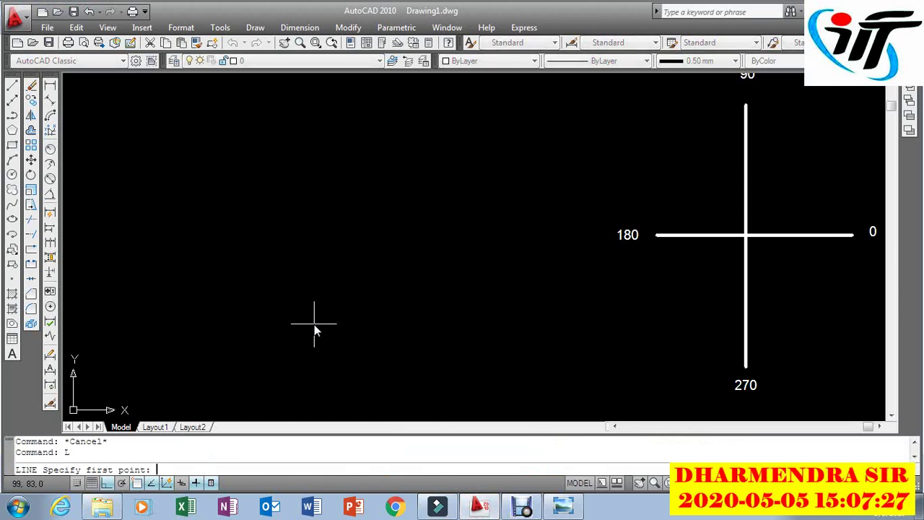
type("5")
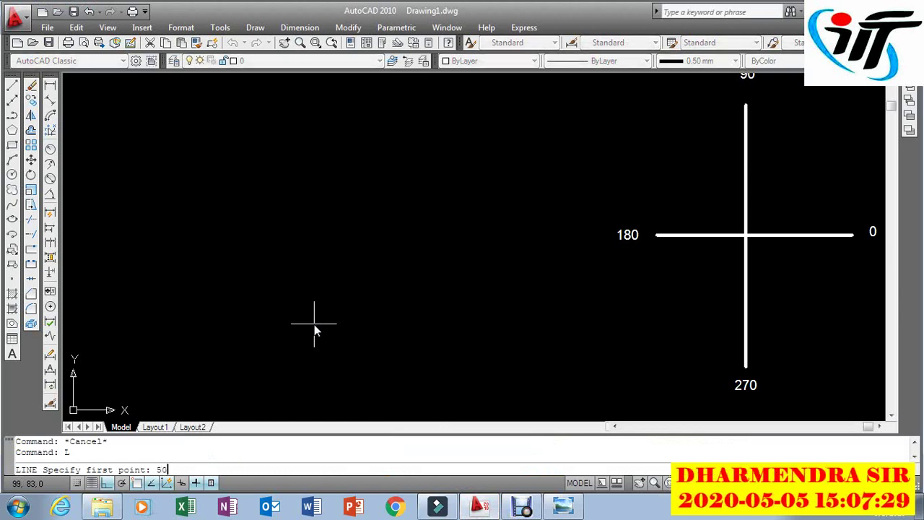
type("0")
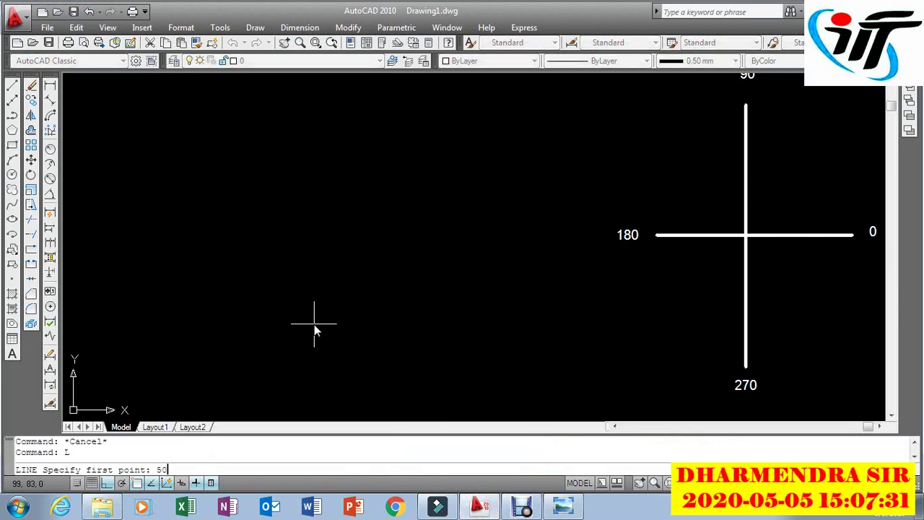
type(",5")
key("Return")
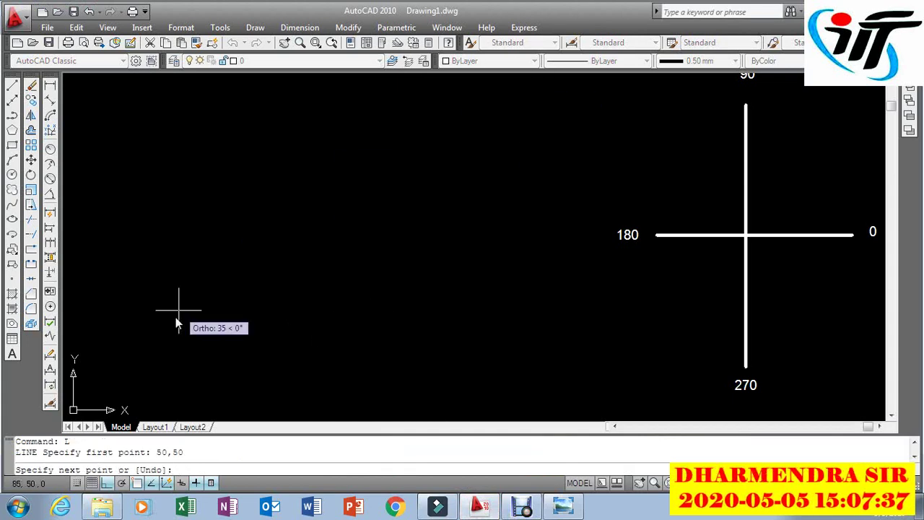
scroll(396, 333, "down", 3)
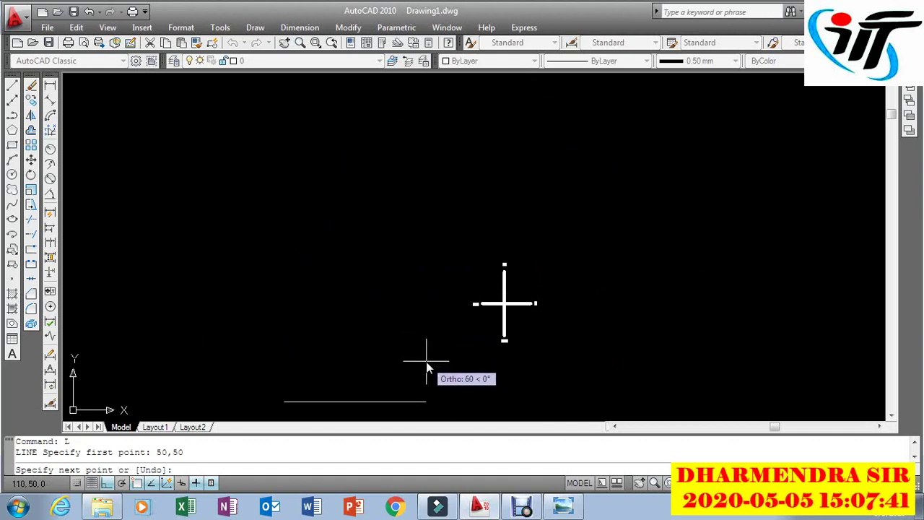
type("@50<0")
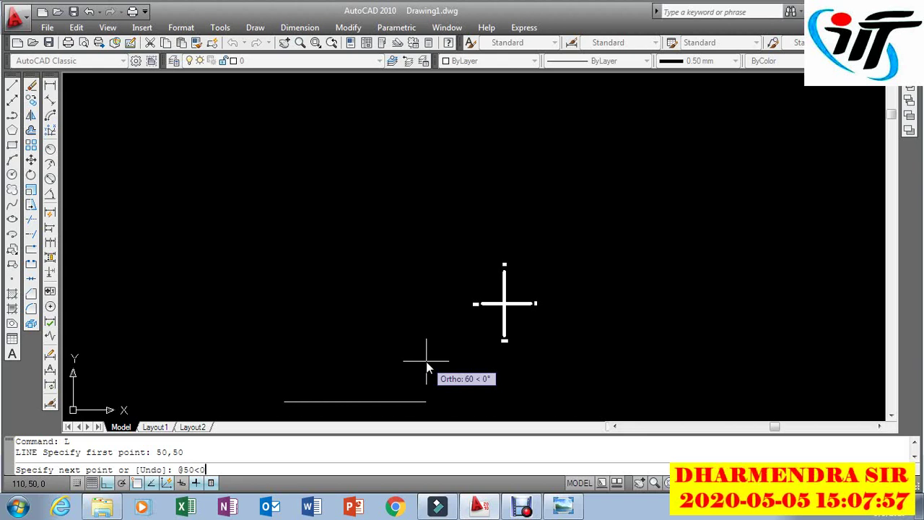
key("Return")
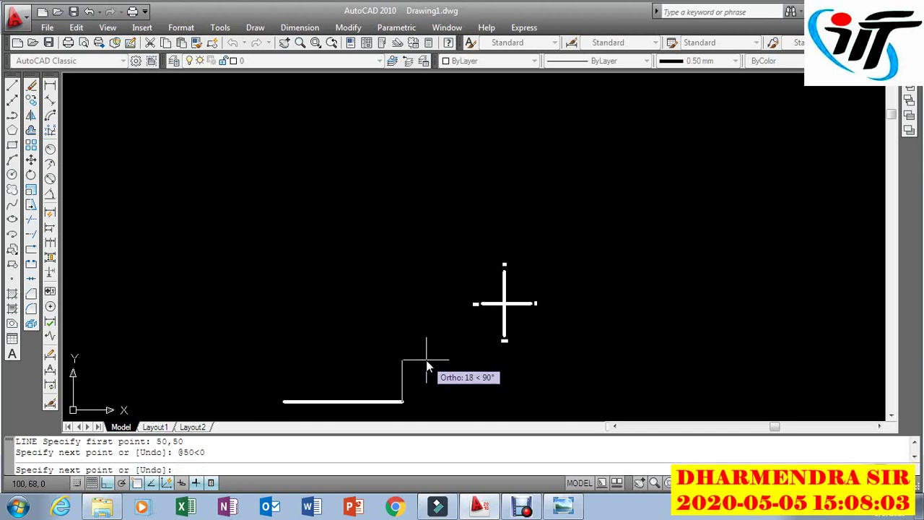
type("@")
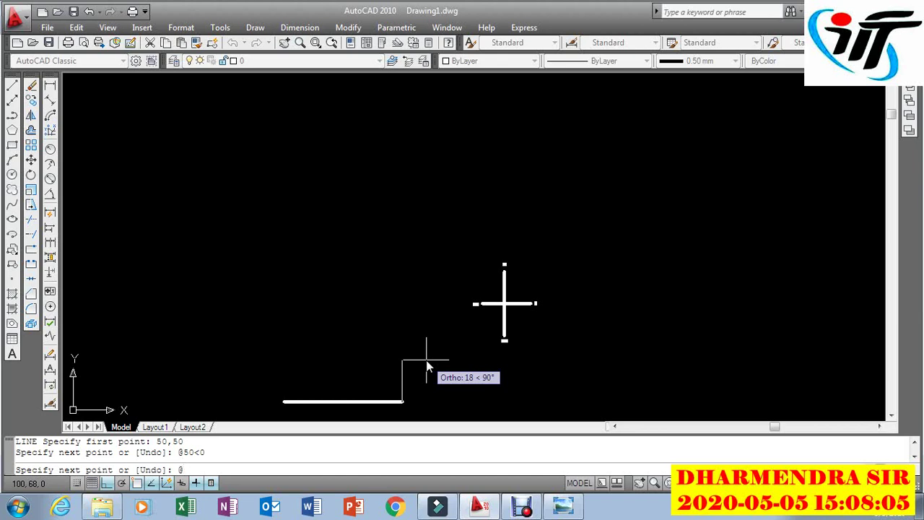
type("50")
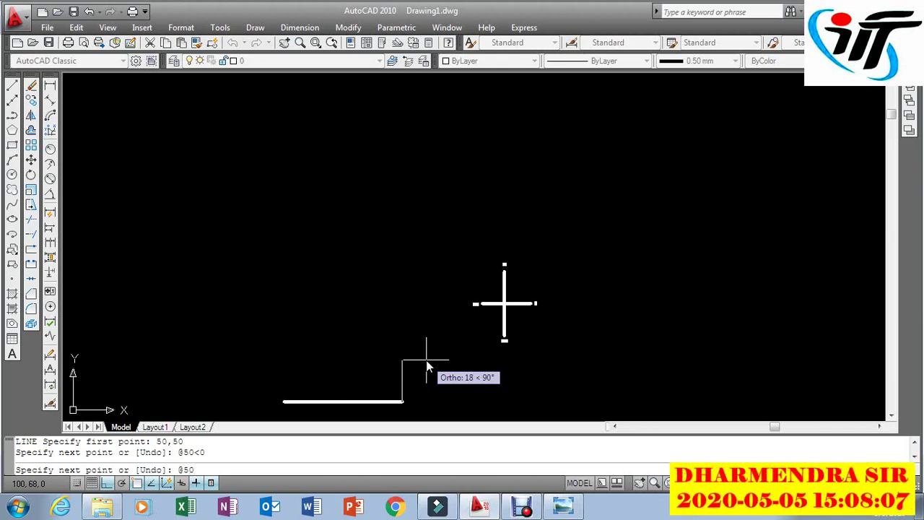
type("<")
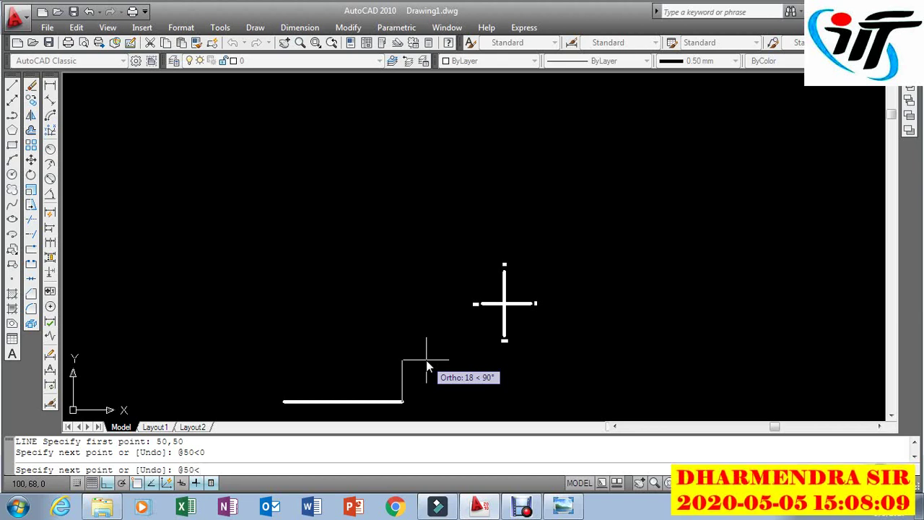
type("90")
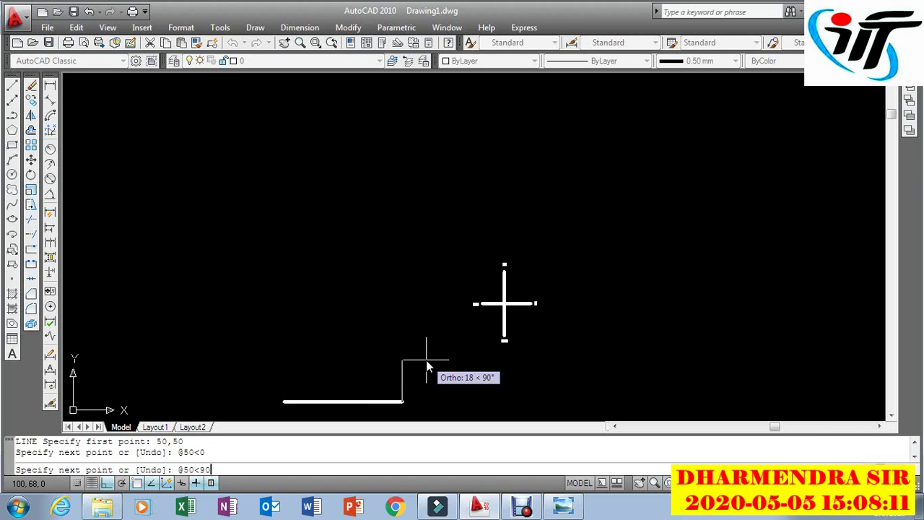
key("Return")
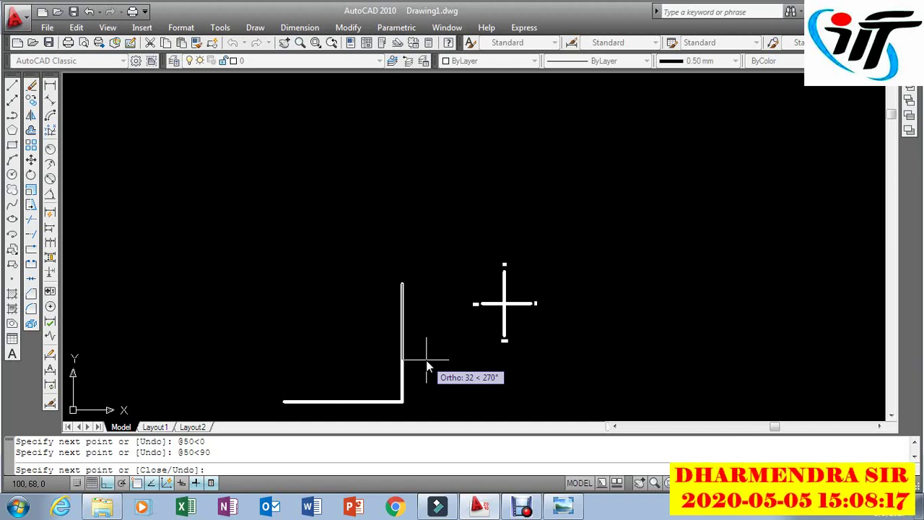
type("@")
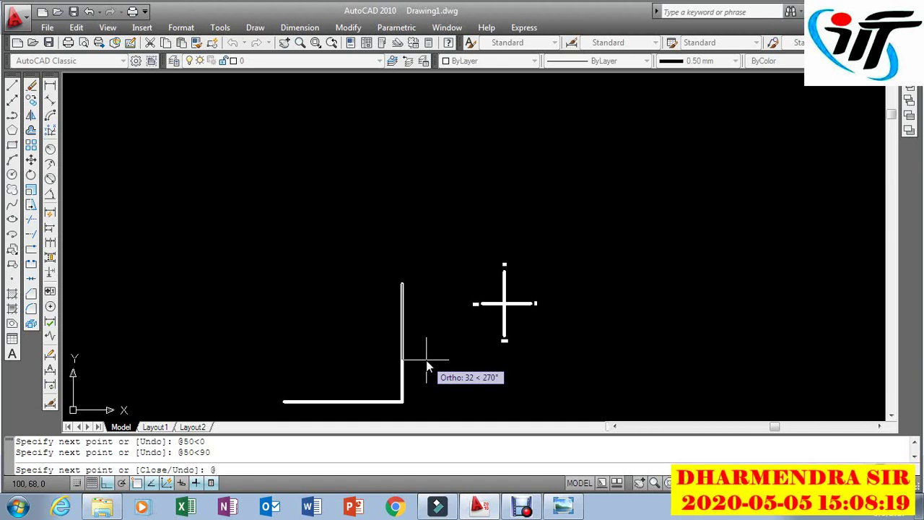
type("5")
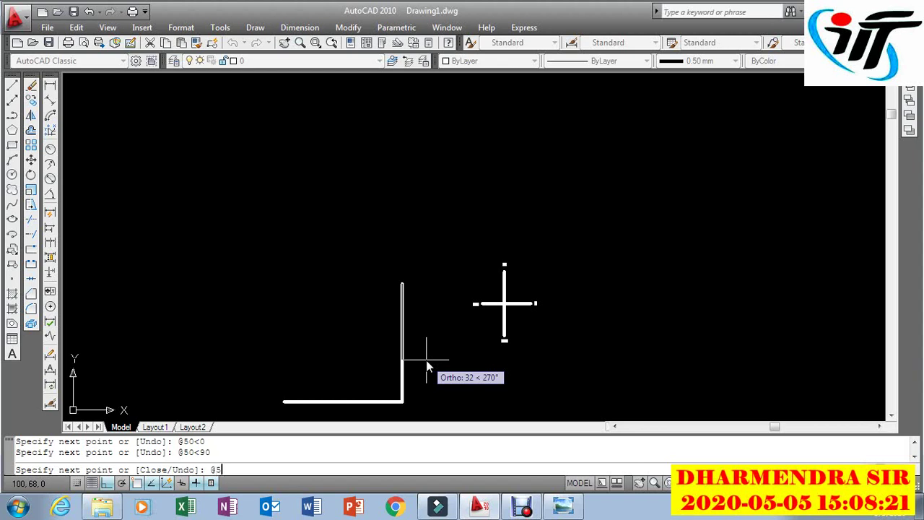
type("0")
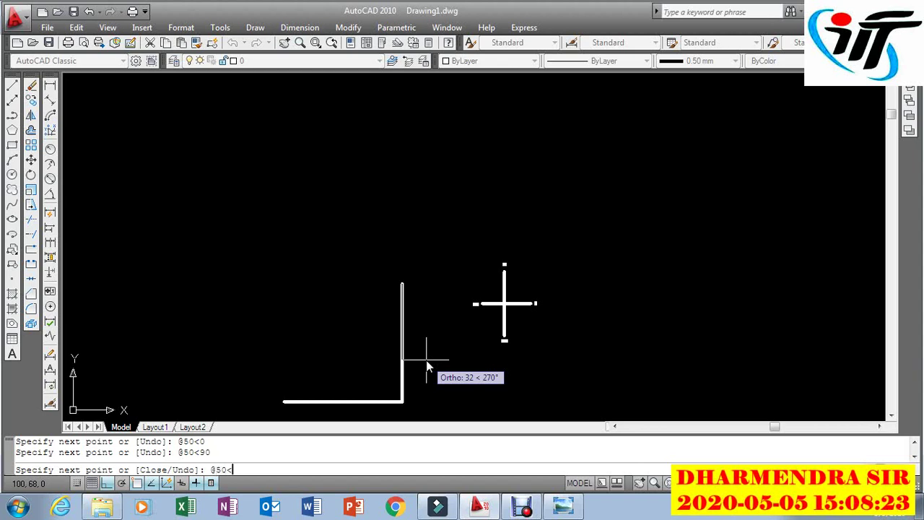
type("<1")
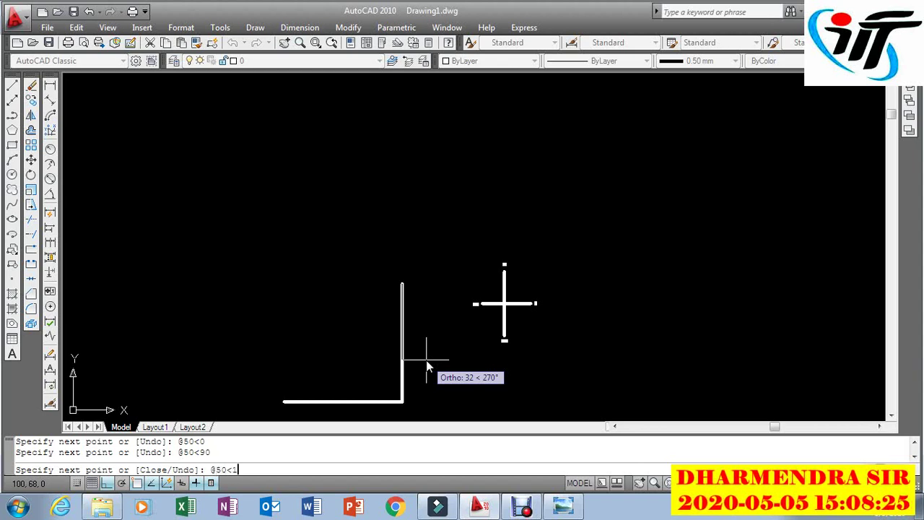
type("80")
key("Return")
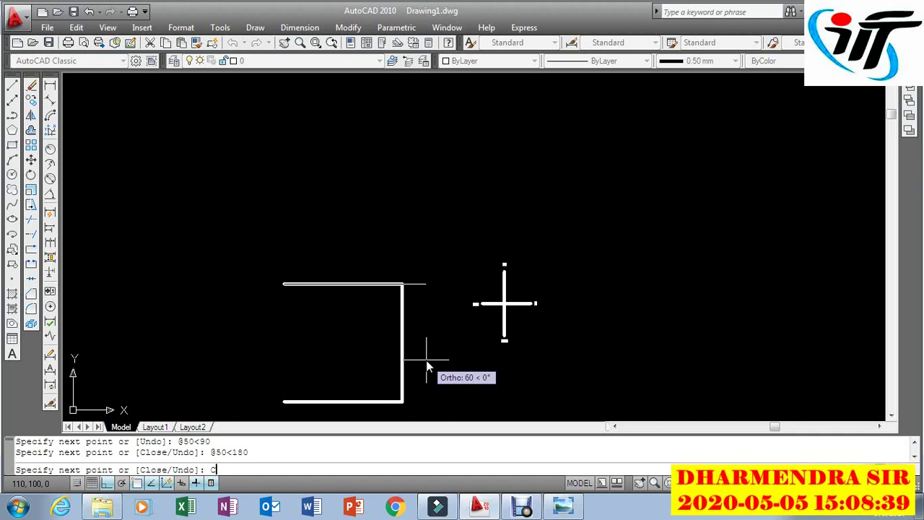
Step: Complete the square's left side with the line's Close option (C) and end the command
key("Return")
key("Escape")
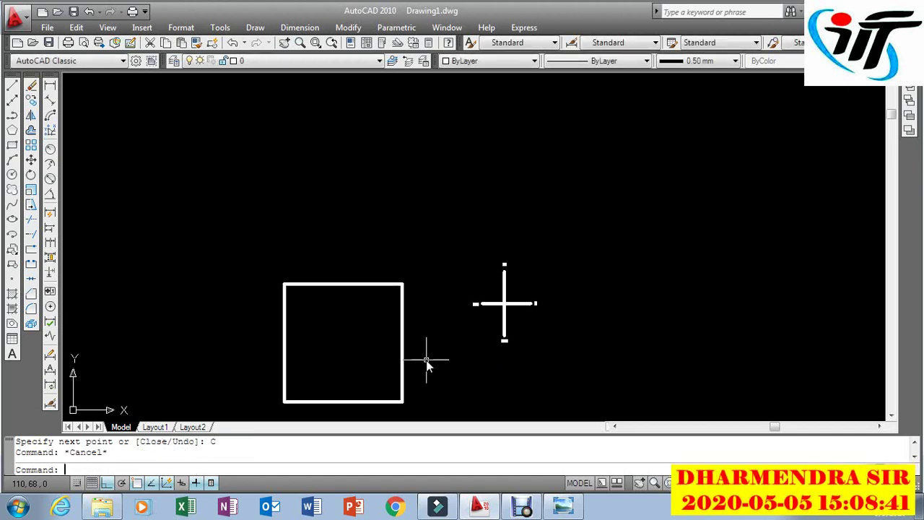
middle_click_drag(355, 352, 383, 296)
scroll(349, 301, "up", 2)
scroll(355, 315, "up", 2)
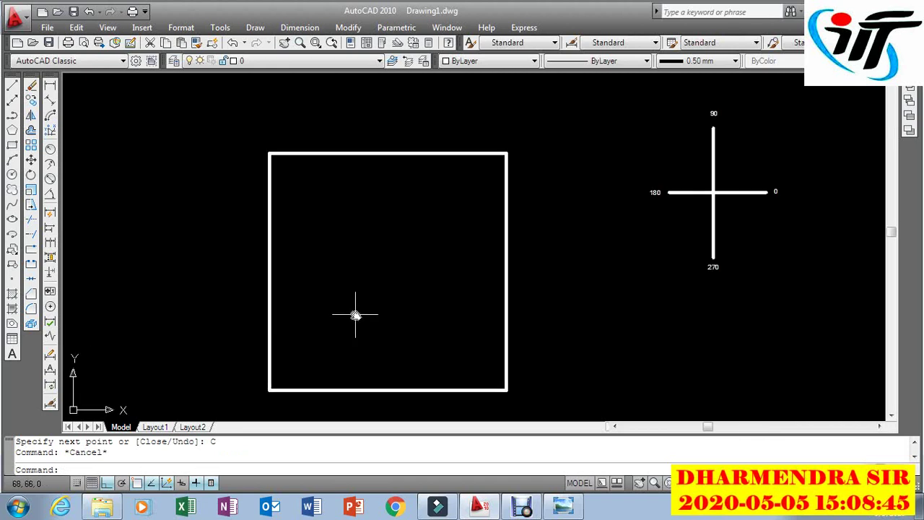